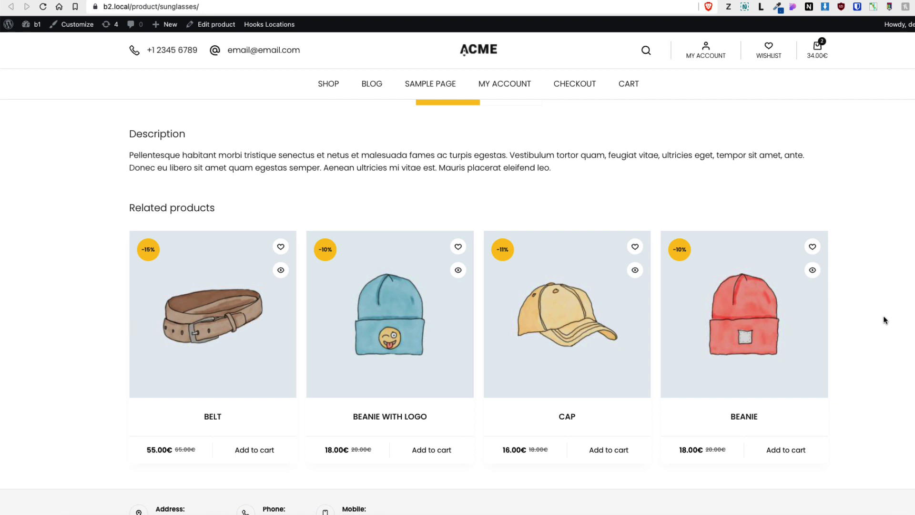
# - Close the storefront product page tab to get back to the WordPress admin Dashboard
pyautogui.hotkey('ctrl', 'w')
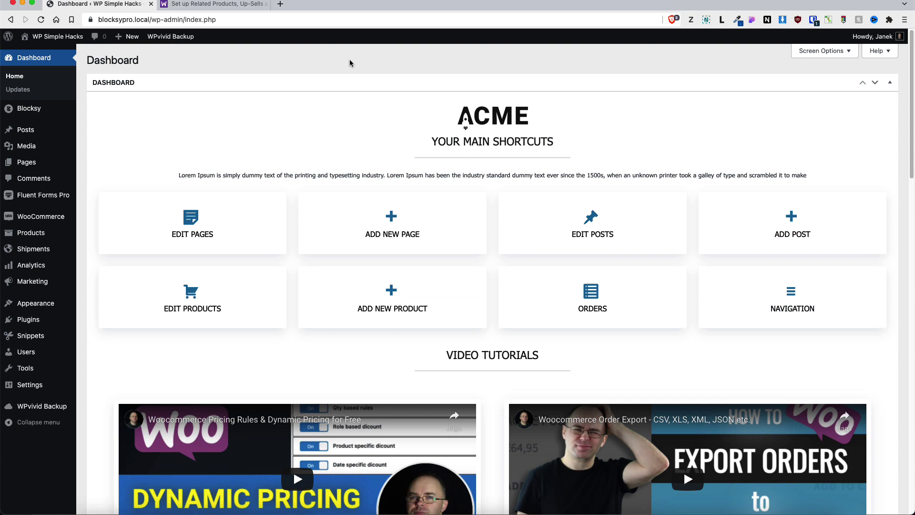
# - Find 'Related Products for WooCommerce' under Plugins > Add New, install it and activate it
pyautogui.moveTo(54, 317)
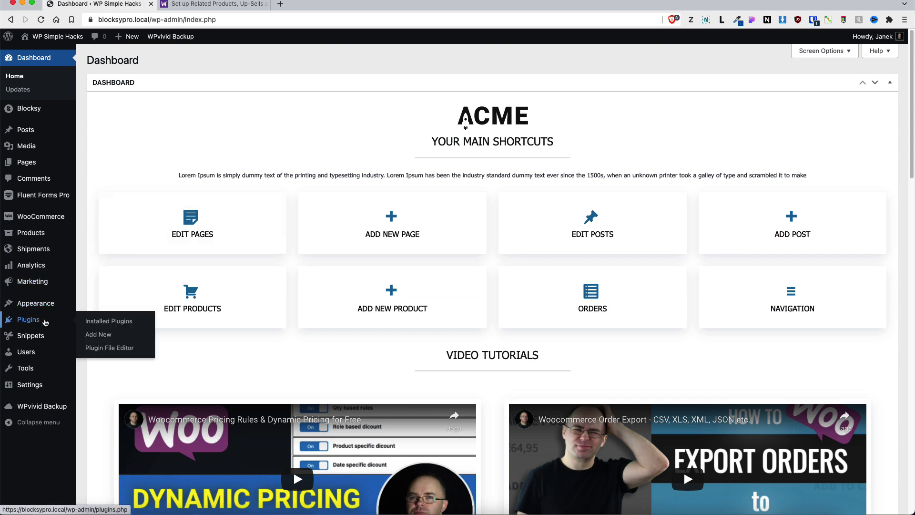
pyautogui.click(99, 335)
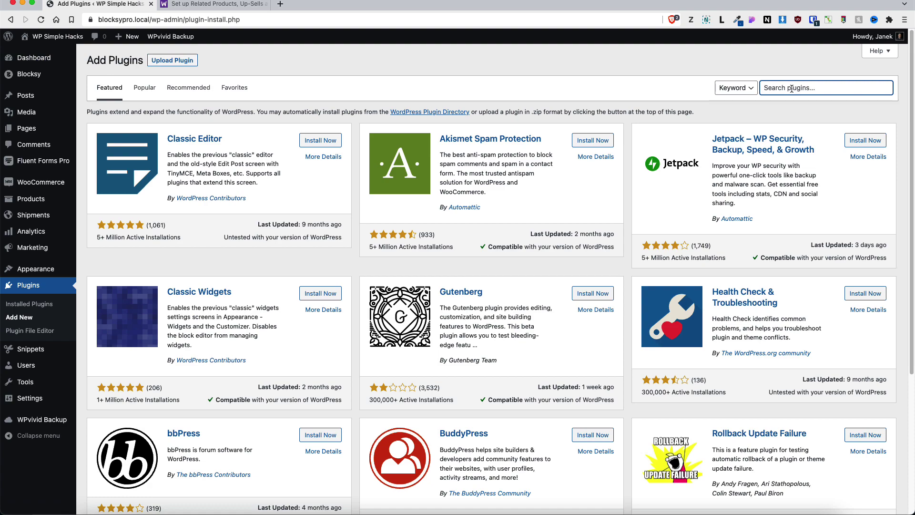
pyautogui.click(791, 89)
pyautogui.write('Related Products for WooCommerce')
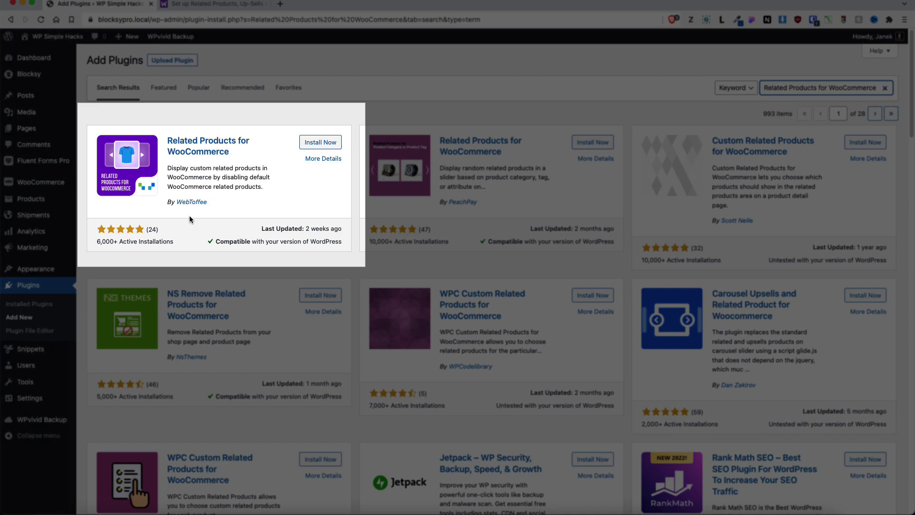
pyautogui.click(317, 144)
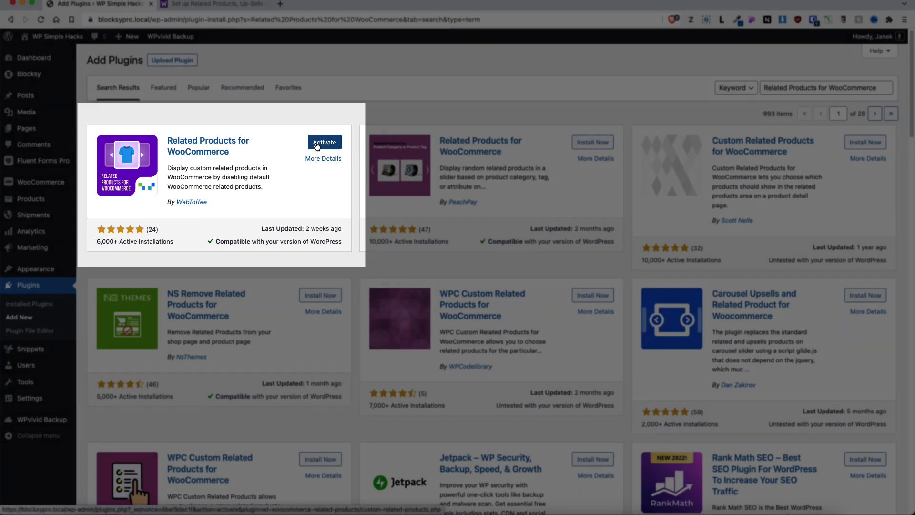
pyautogui.click(317, 145)
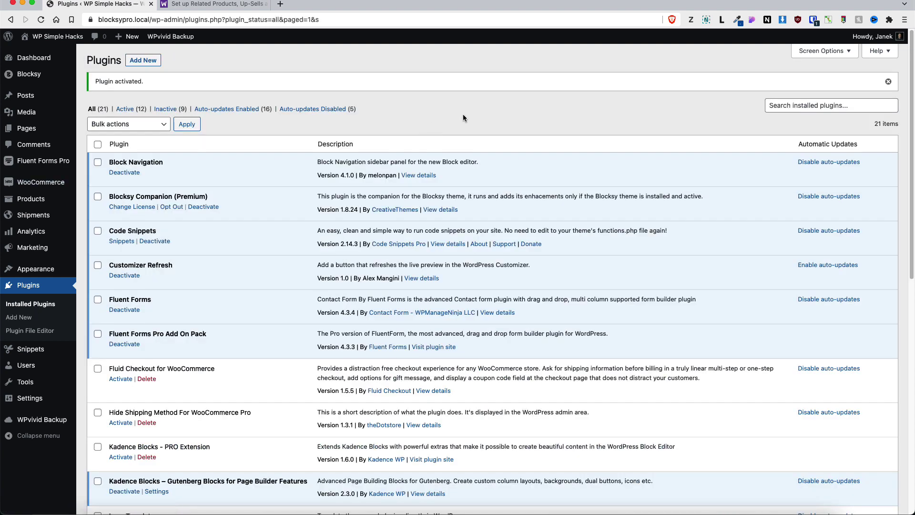
pyautogui.moveTo(59, 185)
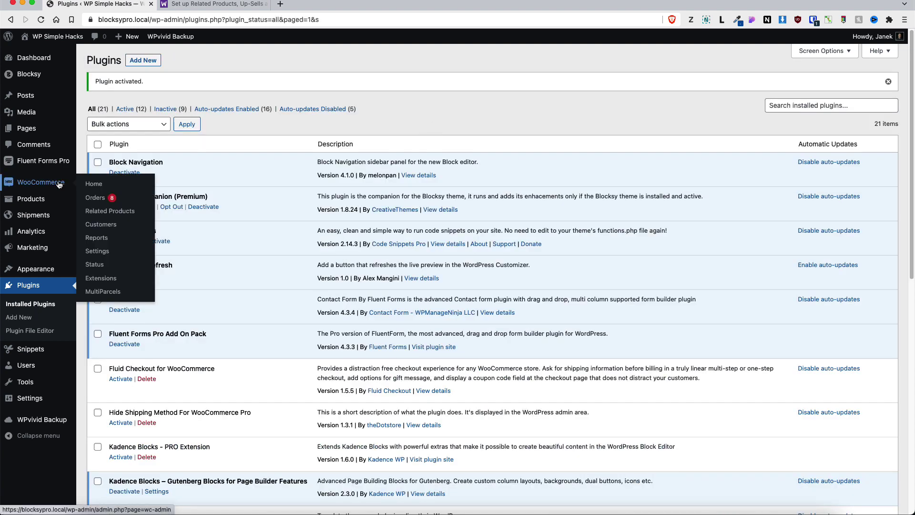
# - Replace the related products 'Show heading as' text with 'Similar products'
pyautogui.click(119, 212)
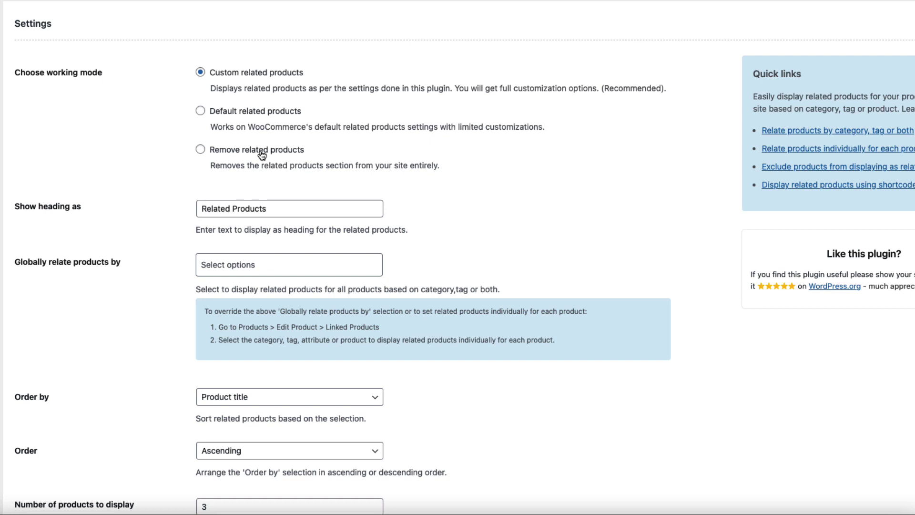
pyautogui.scroll(-5, 108, 203)
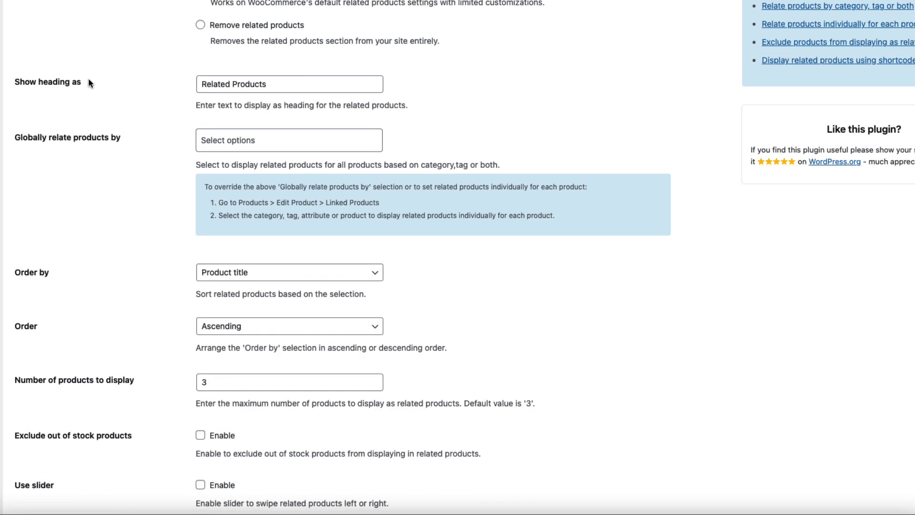
pyautogui.moveTo(281, 84); pyautogui.dragTo(176, 79)
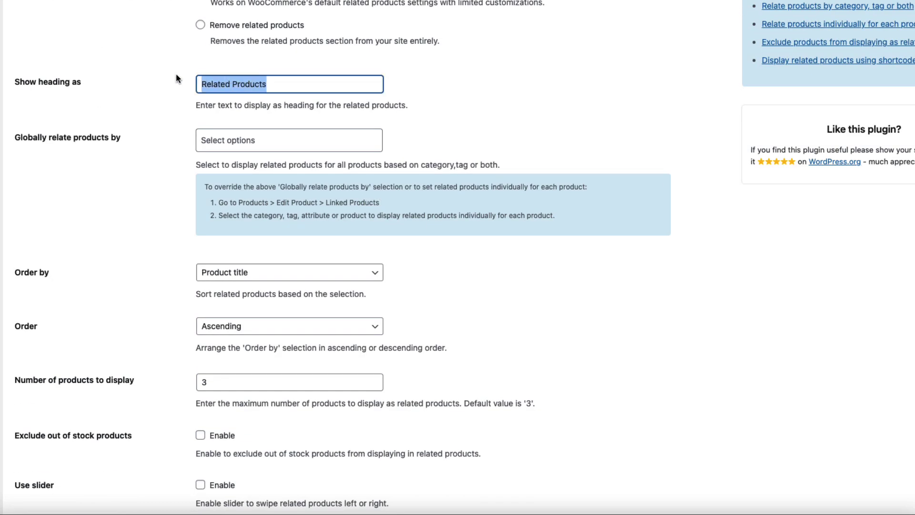
pyautogui.write('Similar products')
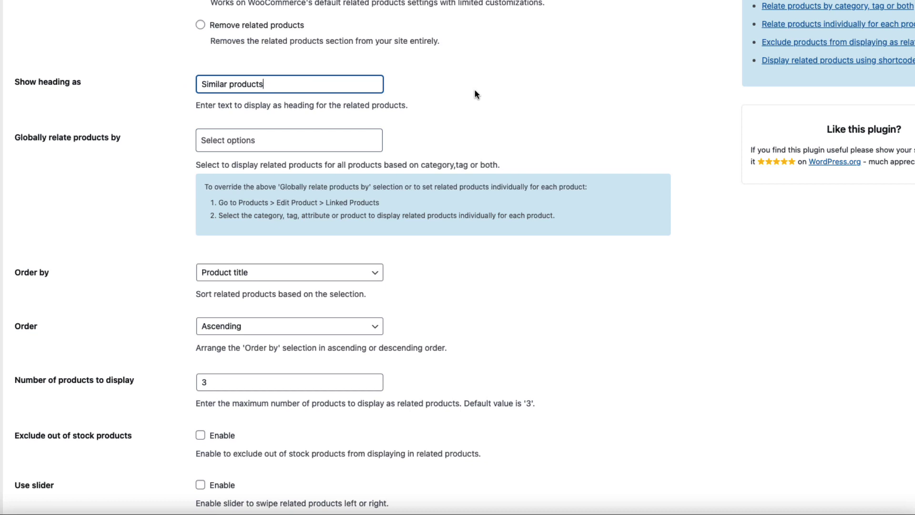
pyautogui.click(475, 92)
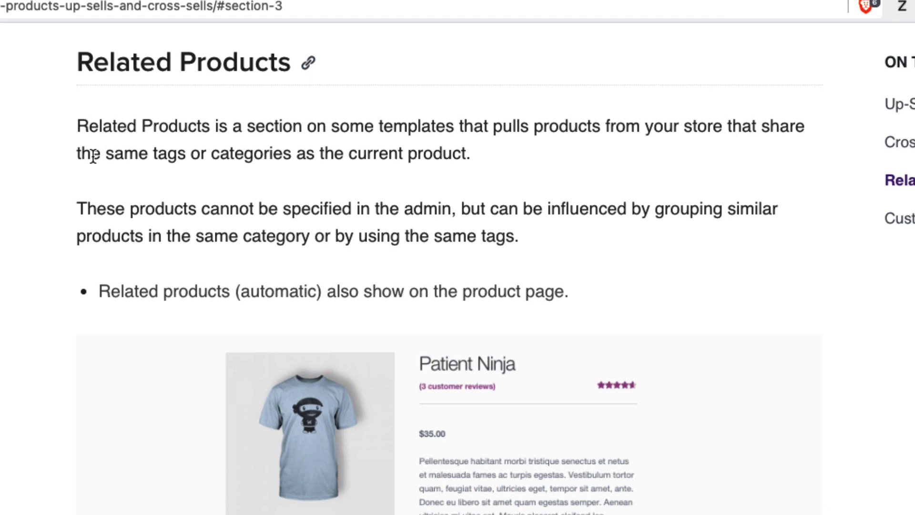
pyautogui.moveTo(76, 124); pyautogui.dragTo(770, 134)
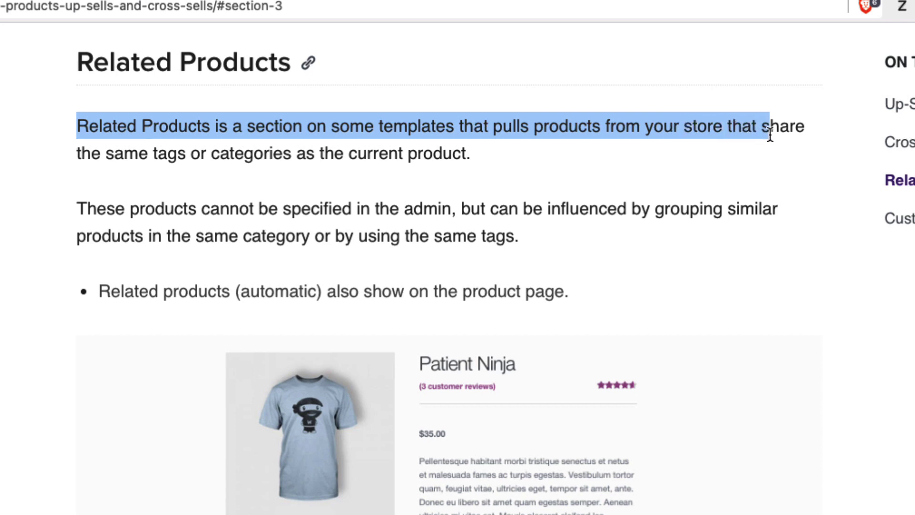
pyautogui.click(758, 151)
pyautogui.moveTo(107, 153); pyautogui.dragTo(471, 157)
pyautogui.click(617, 161)
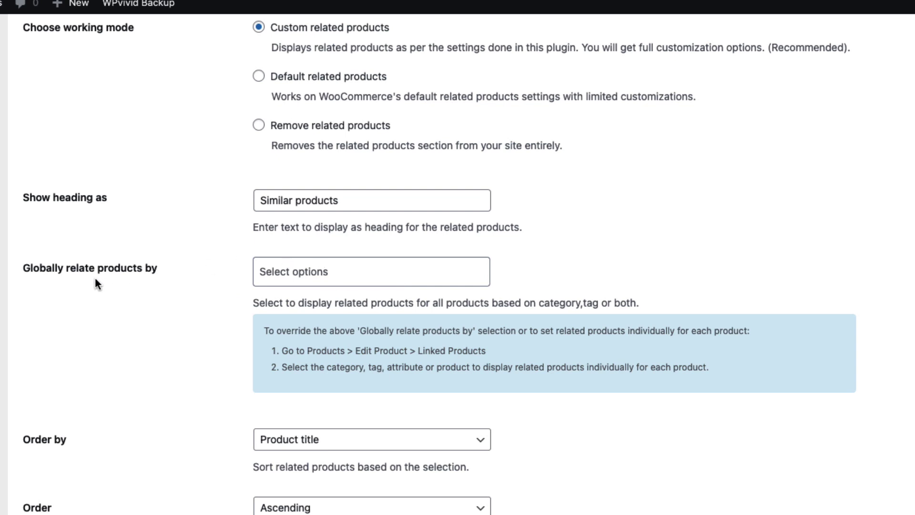
# - Relate products globally by Category, ordered Random and Ascending
pyautogui.click(317, 271)
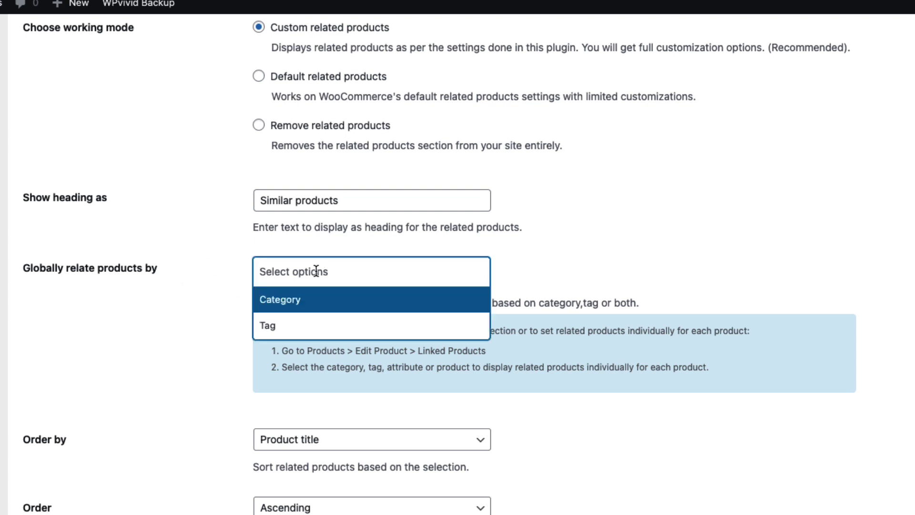
pyautogui.click(292, 300)
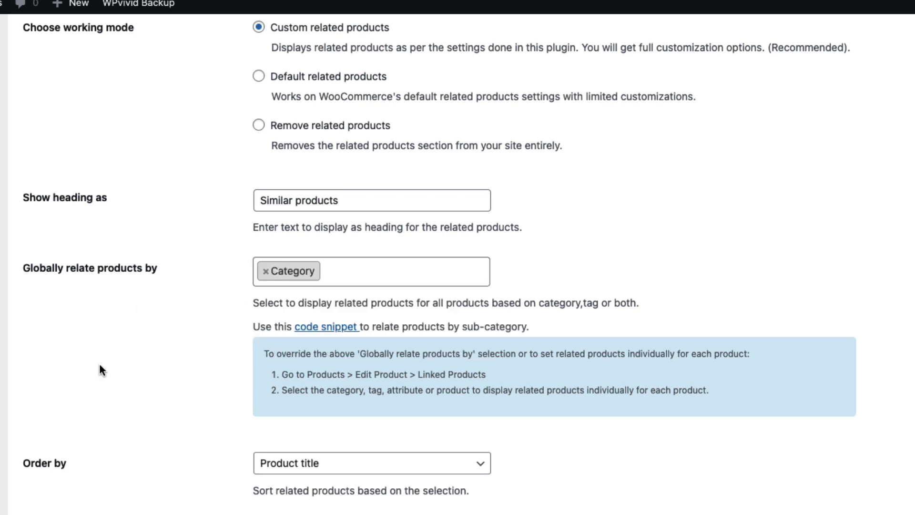
pyautogui.scroll(-5, 99, 365)
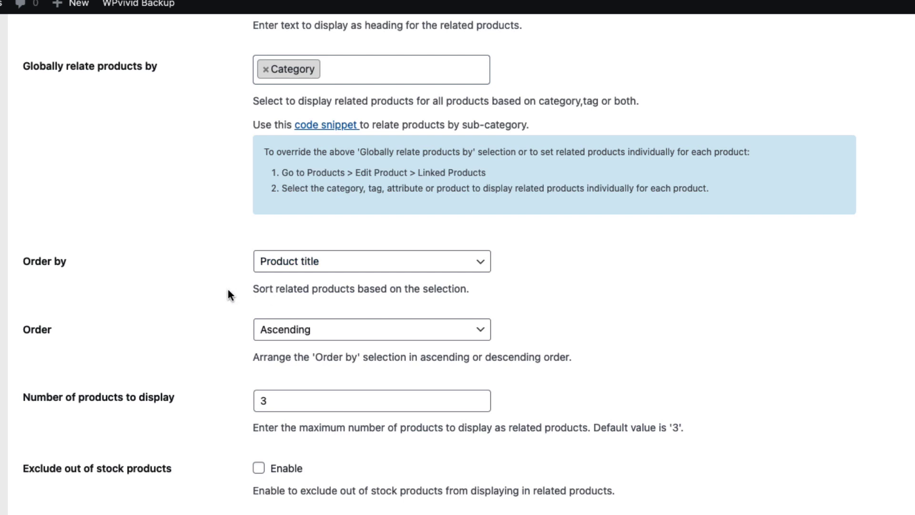
pyautogui.click(348, 268)
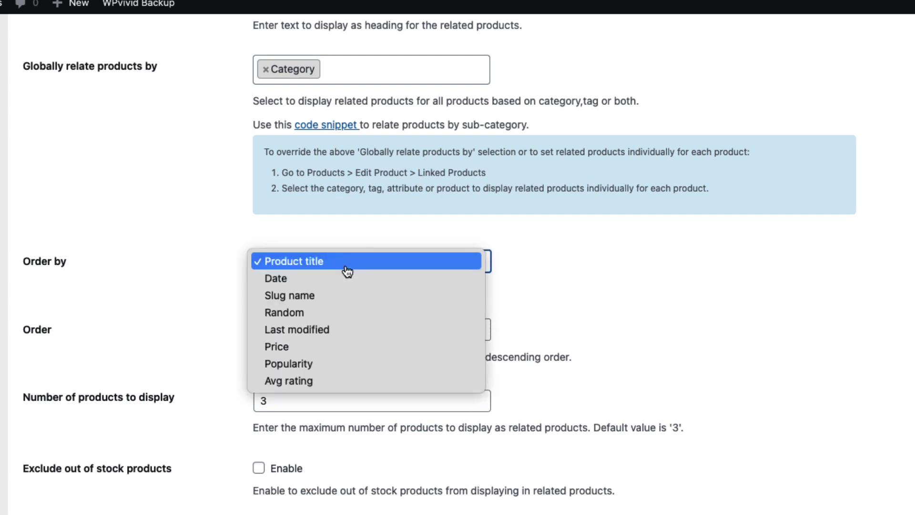
pyautogui.click(287, 315)
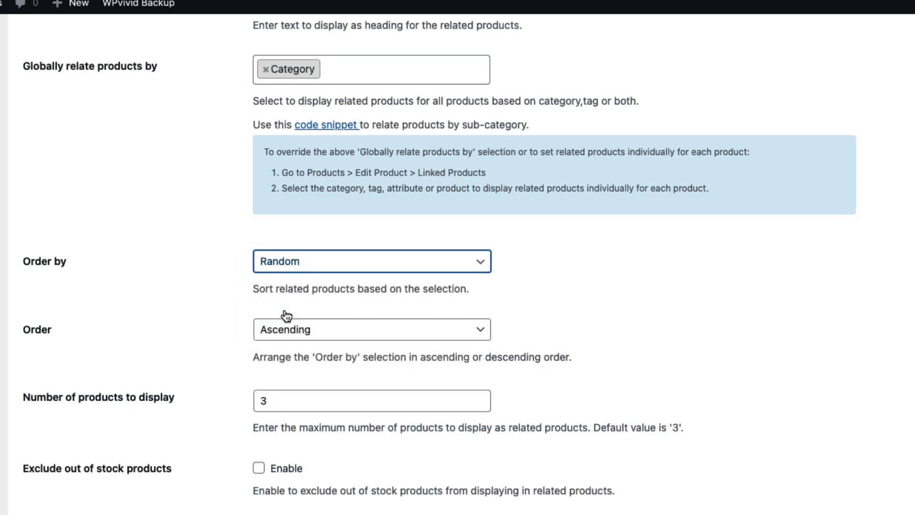
pyautogui.click(144, 283)
pyautogui.scroll(-4, 159, 285)
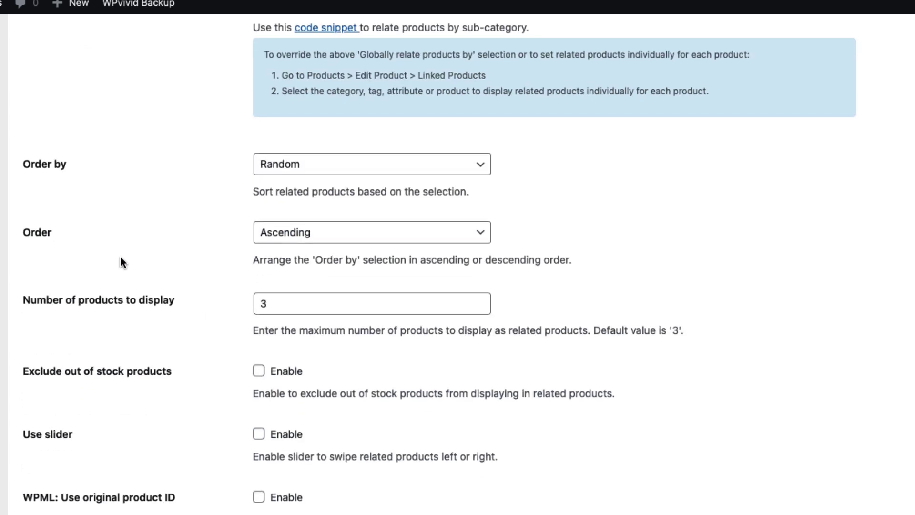
pyautogui.click(306, 245)
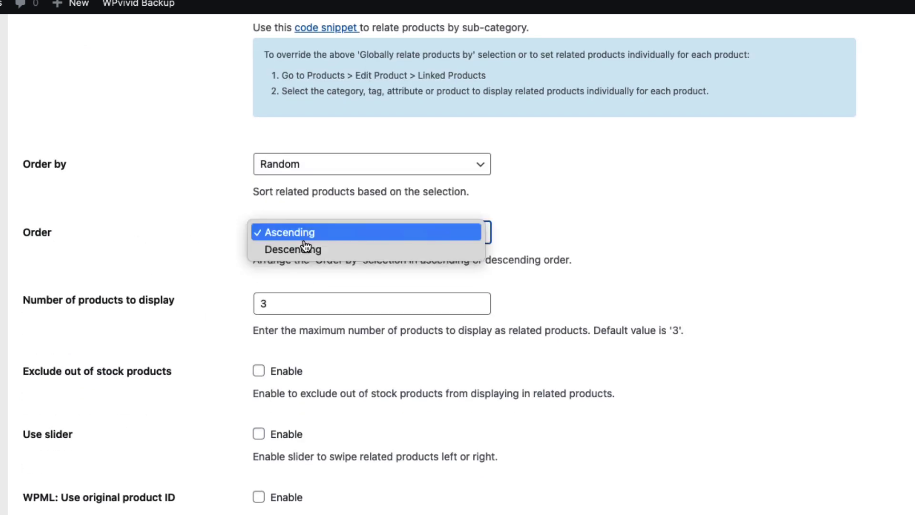
pyautogui.click(151, 248)
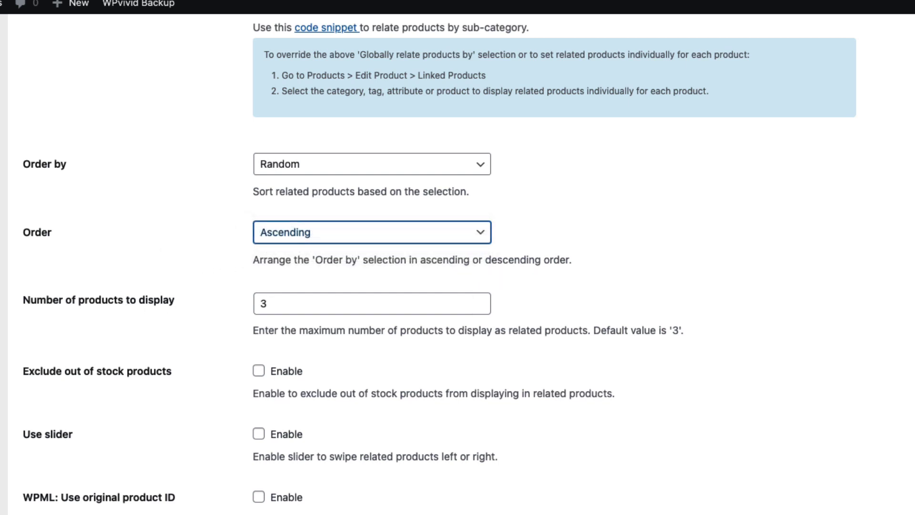
# - Preview the Golden Lamp product page on the storefront shop
pyautogui.click(195, 4)
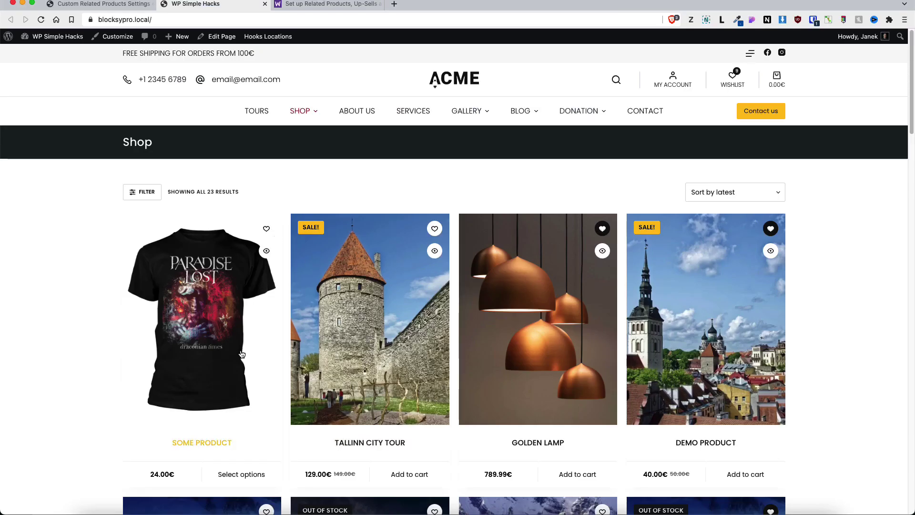
pyautogui.scroll(-3, 242, 354)
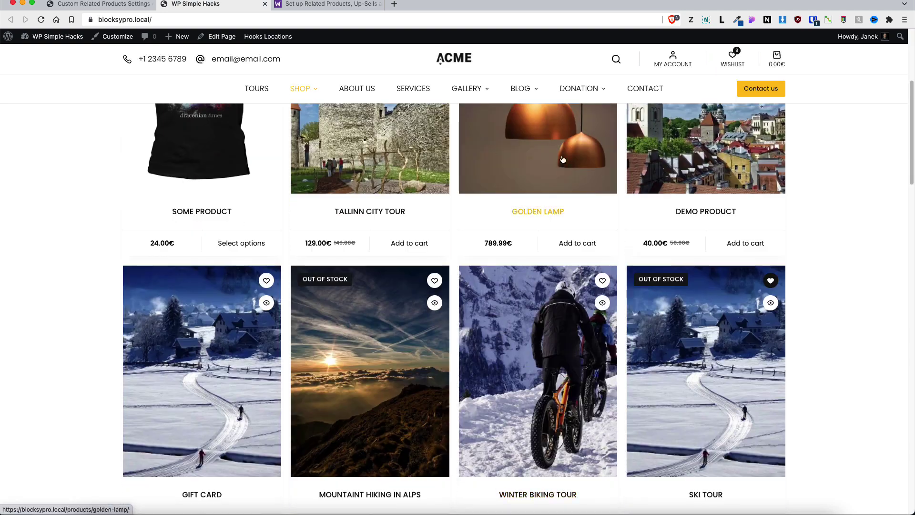
pyautogui.click(562, 153)
pyautogui.scroll(-8, 533, 223)
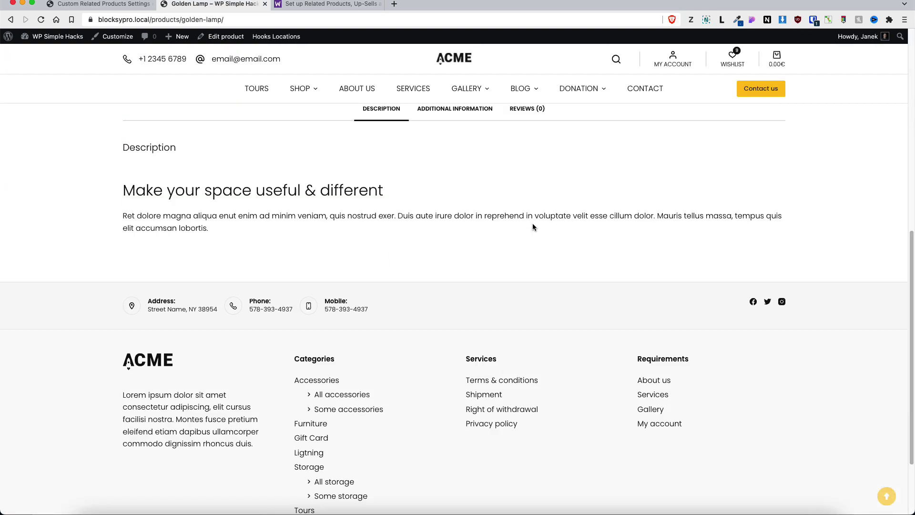
pyautogui.scroll(2, 532, 223)
pyautogui.click(100, 4)
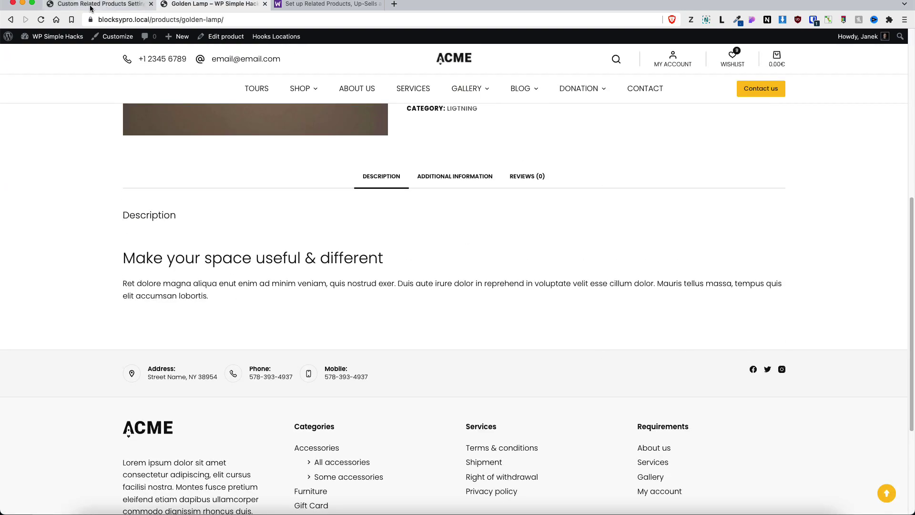
# - Exclude out-of-stock products, set 8 related products to display, and enable the slider
pyautogui.click(311, 222)
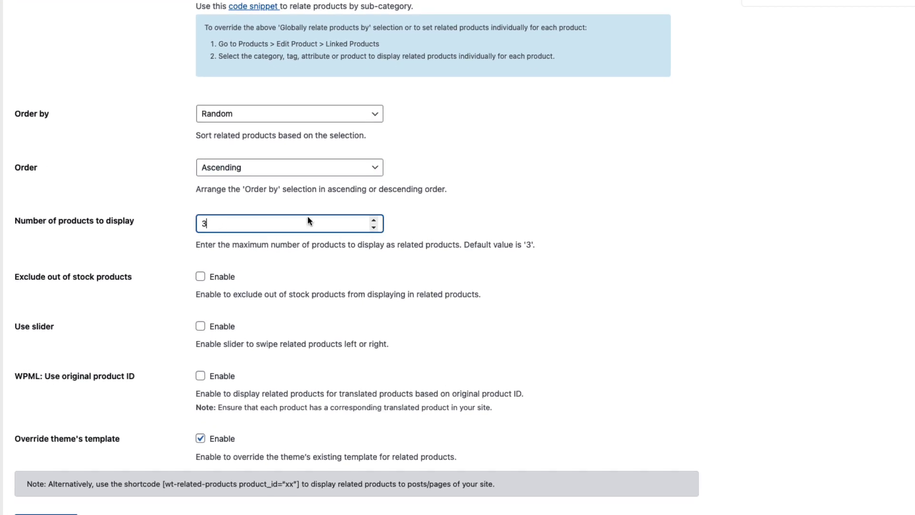
pyautogui.click(374, 220)
pyautogui.click(548, 197)
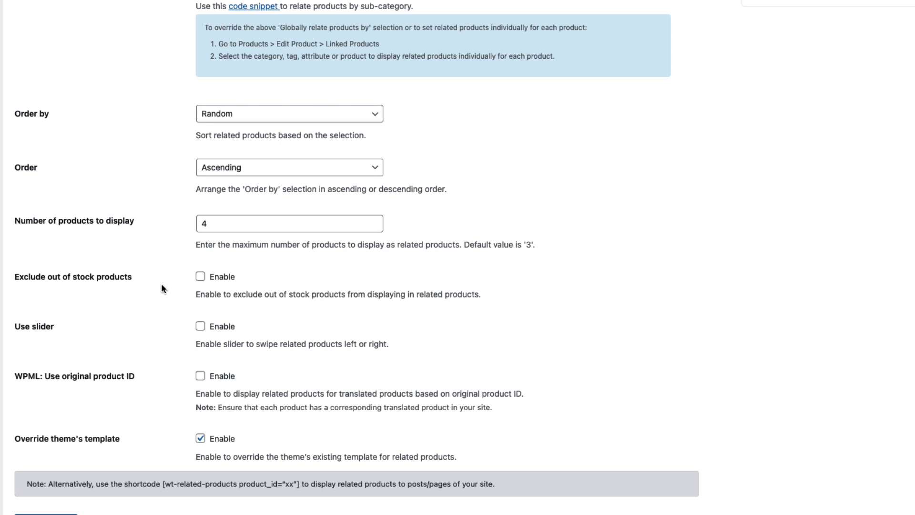
pyautogui.click(200, 277)
pyautogui.scroll(-1, 418, 314)
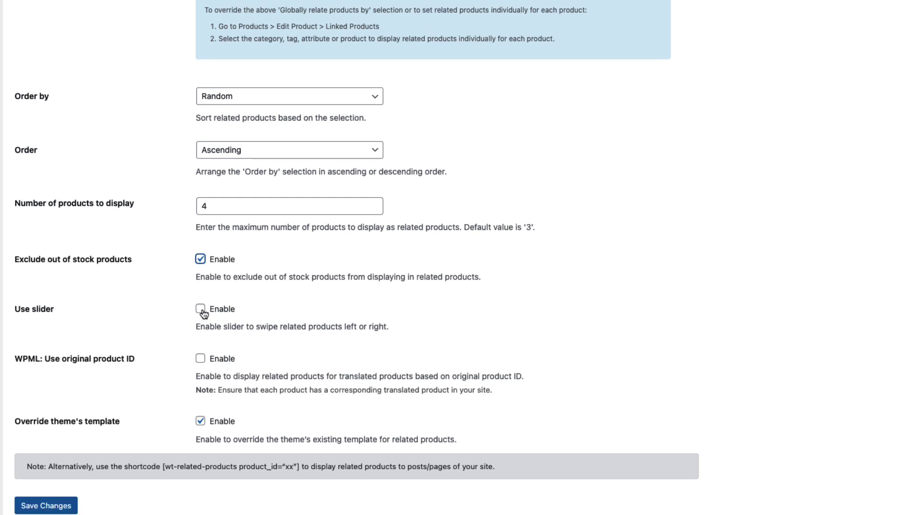
pyautogui.click(374, 202)
pyautogui.click(374, 202)
pyautogui.click(374, 202)
pyautogui.click(374, 202)
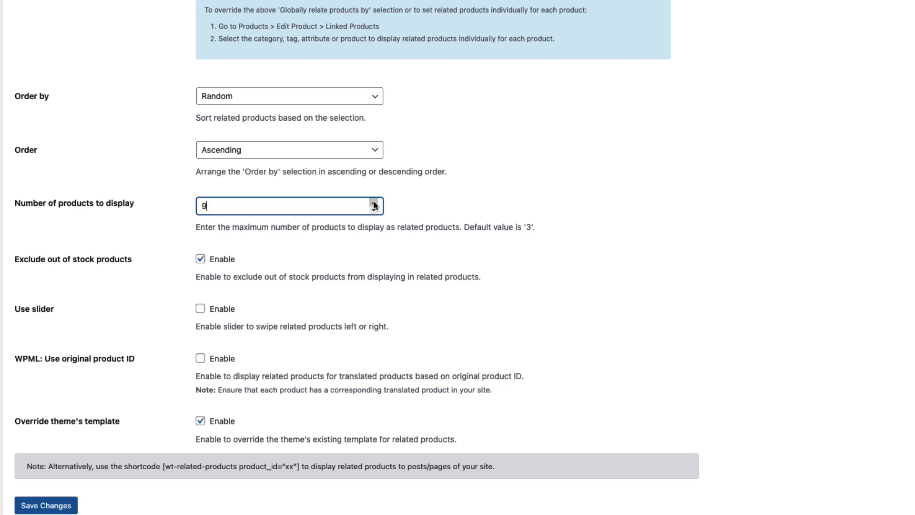
pyautogui.click(374, 208)
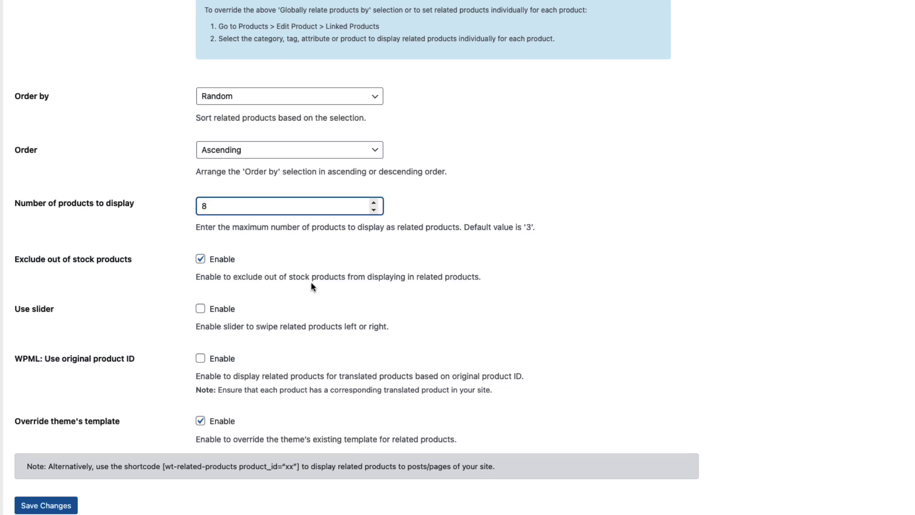
pyautogui.click(200, 310)
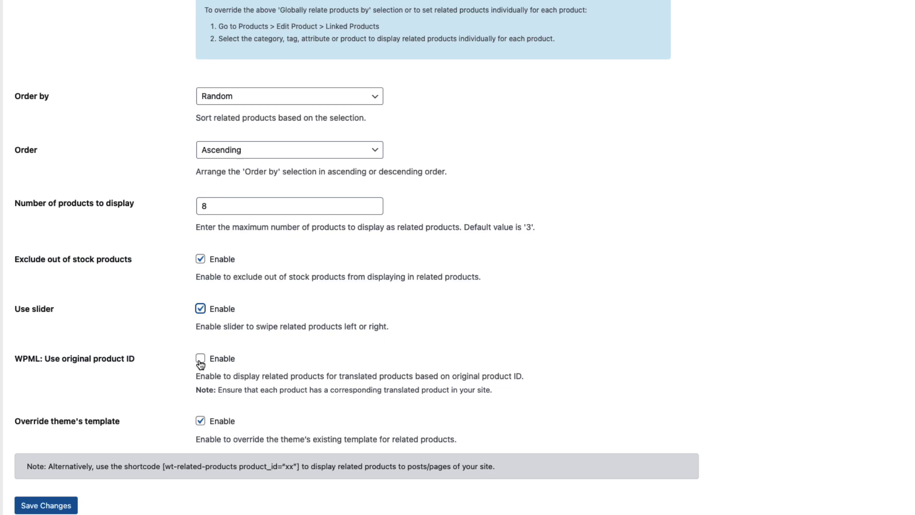
# - Point out the WPML option and related-products shortcode notes, then save the settings
pyautogui.moveTo(197, 376); pyautogui.dragTo(526, 384)
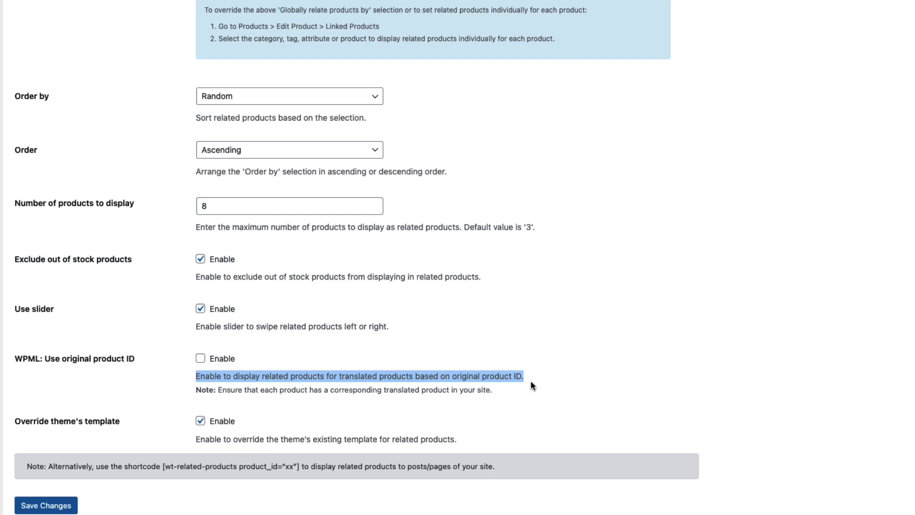
pyautogui.click(551, 358)
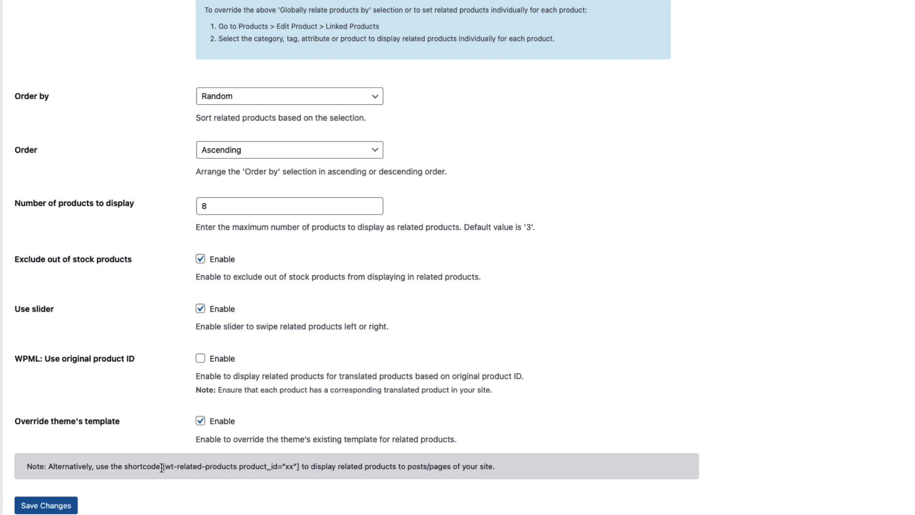
pyautogui.moveTo(161, 466); pyautogui.dragTo(301, 467)
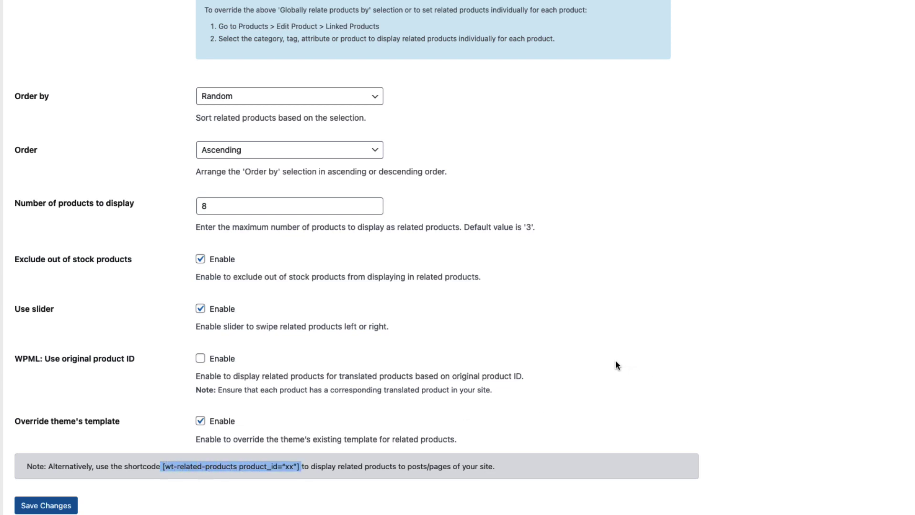
pyautogui.click(34, 506)
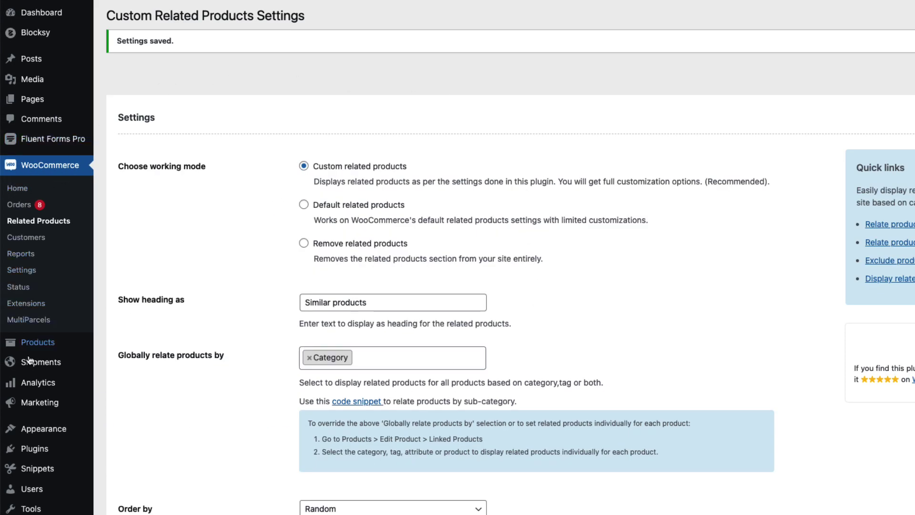
# - Open Golden Lamp from All Products and show its Linked Products settings
pyautogui.moveTo(37, 342)
pyautogui.click(125, 345)
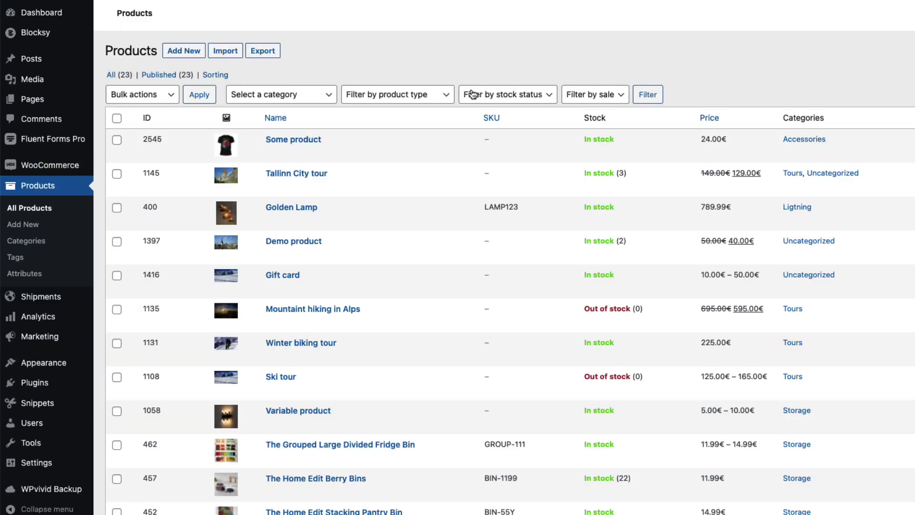
pyautogui.click(292, 207)
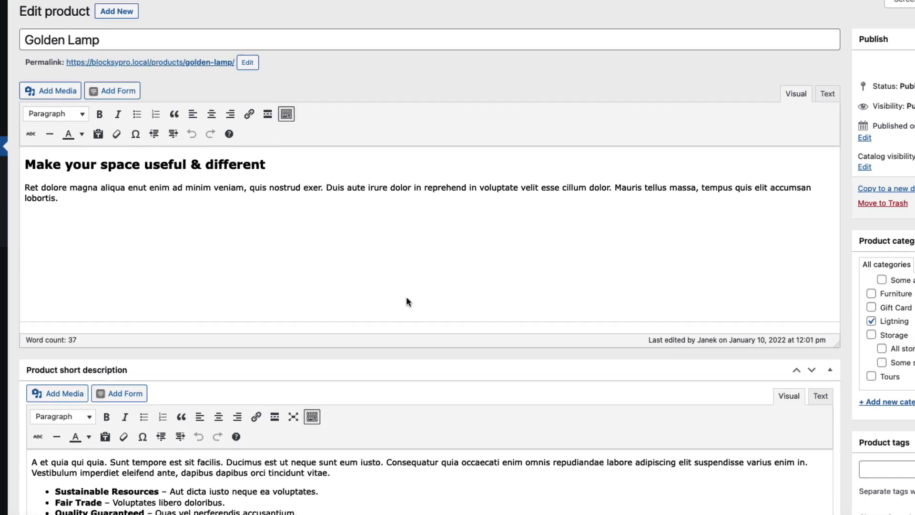
pyautogui.scroll(-10, 406, 296)
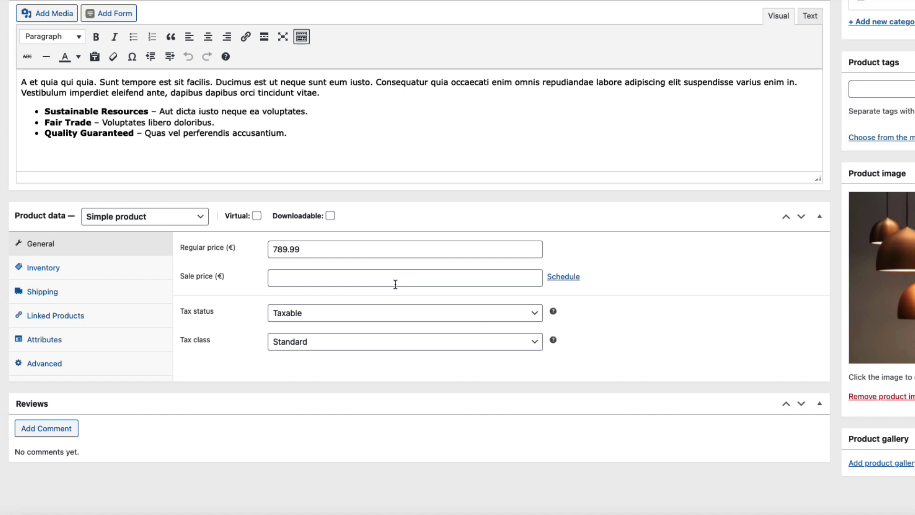
pyautogui.click(63, 322)
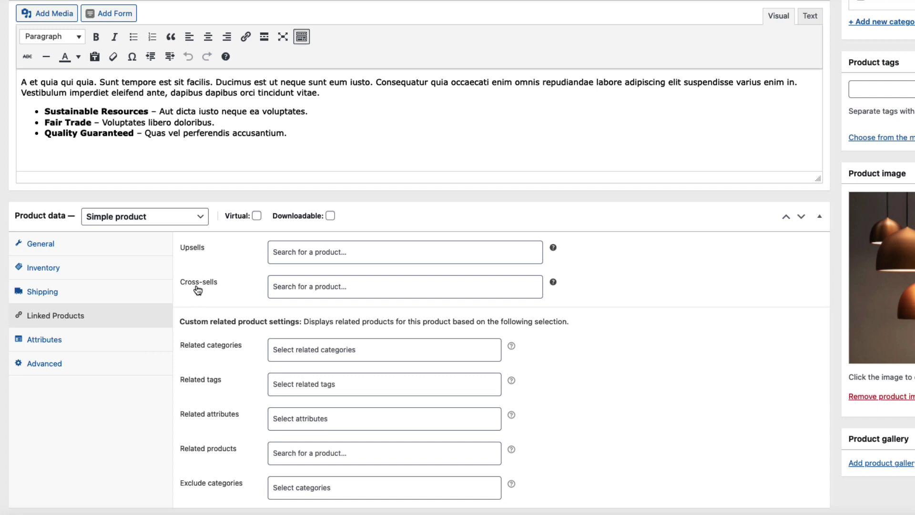
# - Add Golden Lamp to the Furniture category alongside Ligtning
pyautogui.scroll(-3, 251, 231)
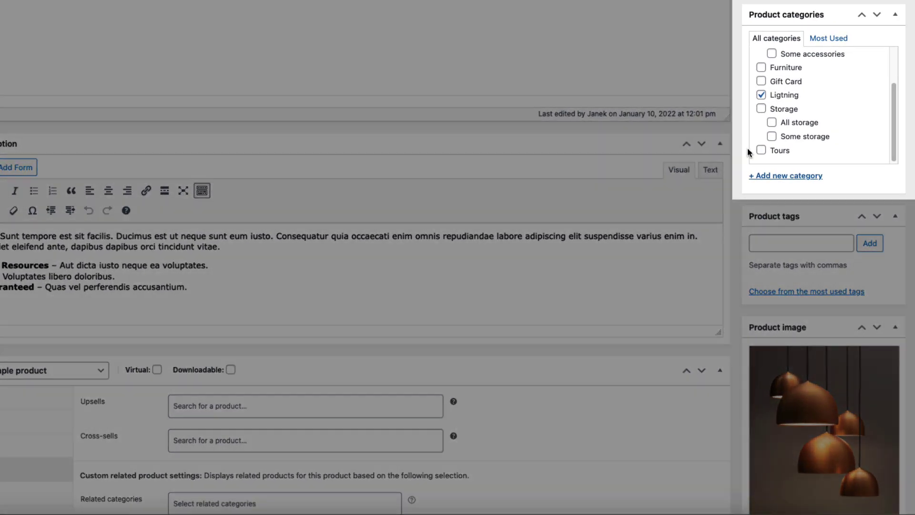
pyautogui.scroll(2, 800, 96)
pyautogui.scroll(-1, 800, 100)
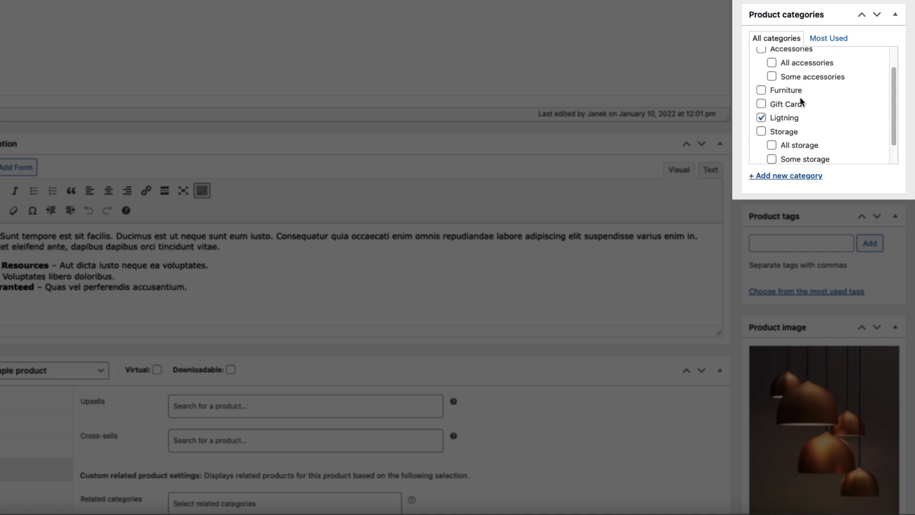
pyautogui.scroll(-1, 800, 101)
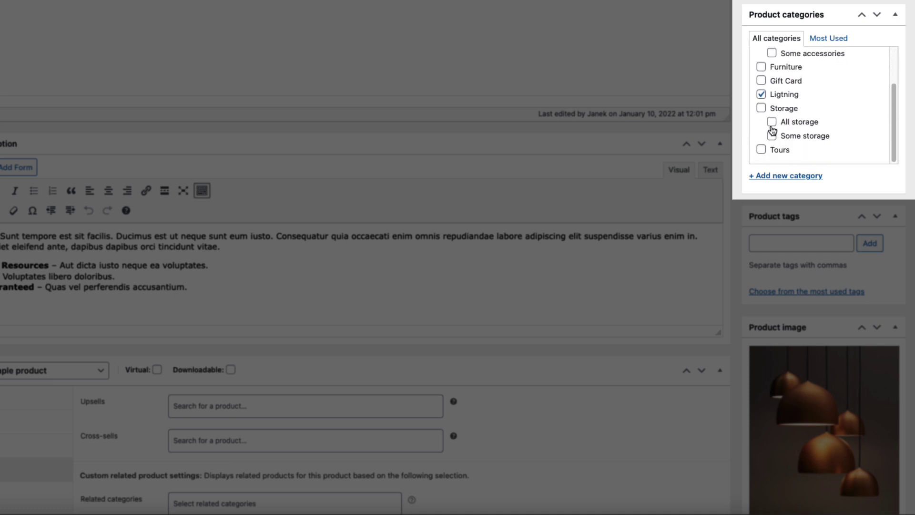
pyautogui.click(761, 68)
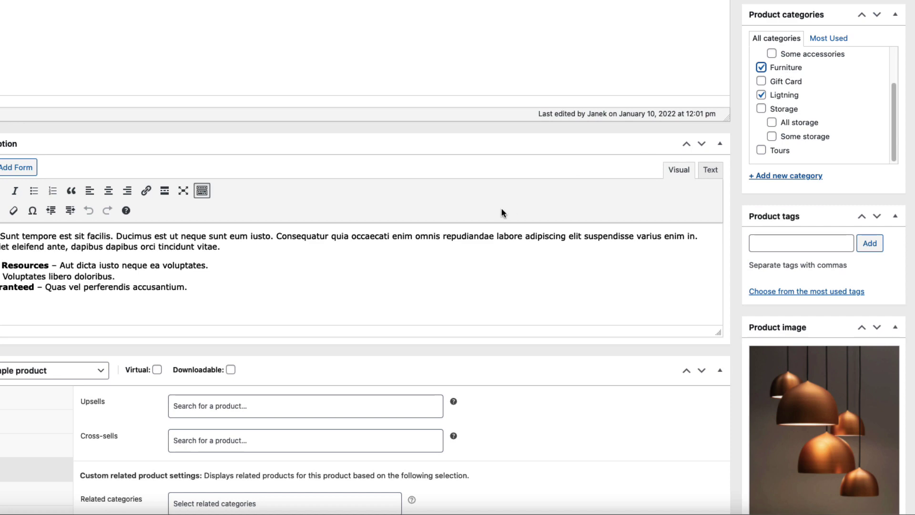
pyautogui.scroll(-5, 498, 214)
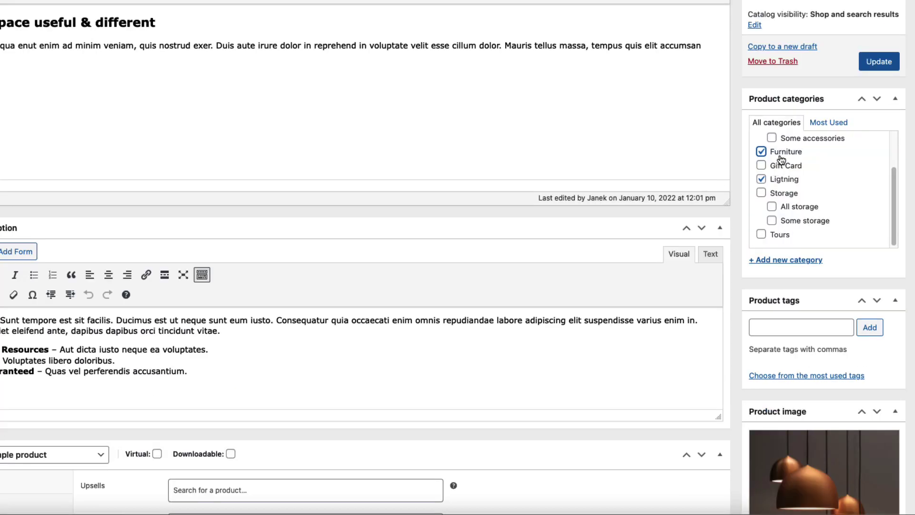
pyautogui.scroll(-8, 596, 322)
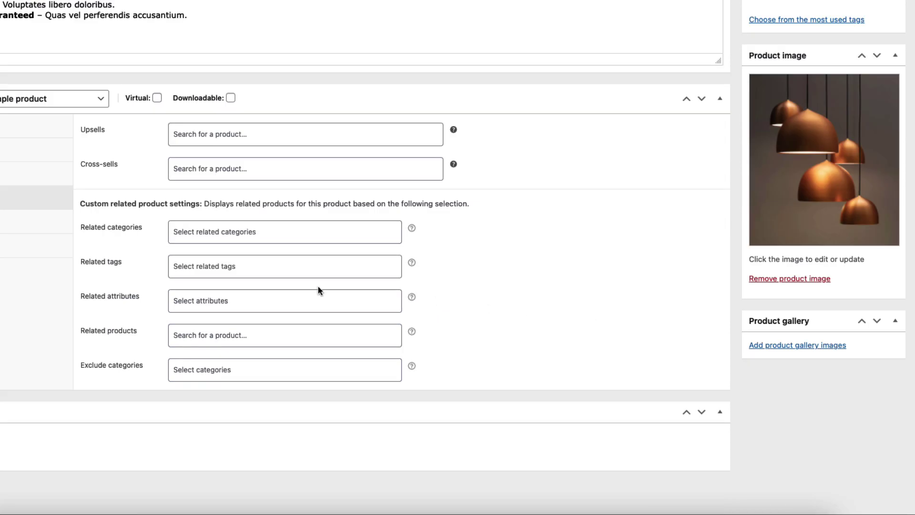
# - Pick Ligtning from the Related categories list for Golden Lamp
pyautogui.click(204, 228)
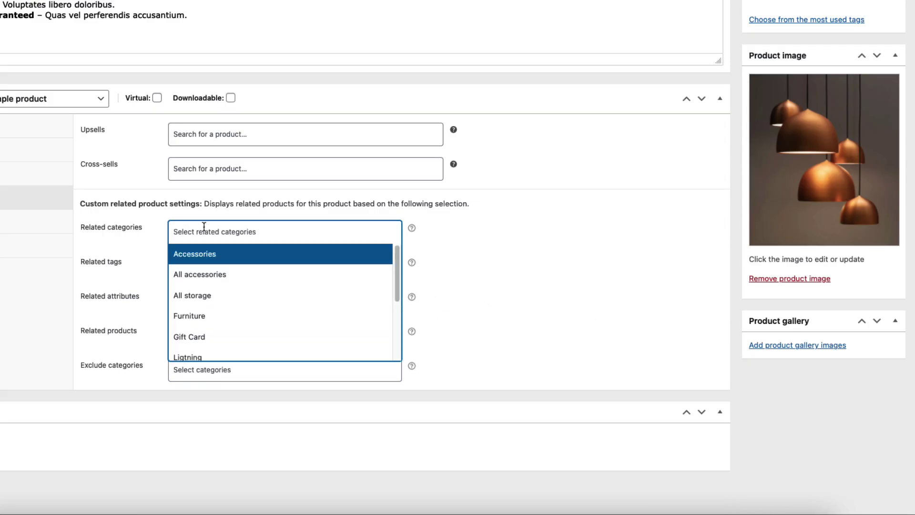
pyautogui.scroll(-3, 229, 292)
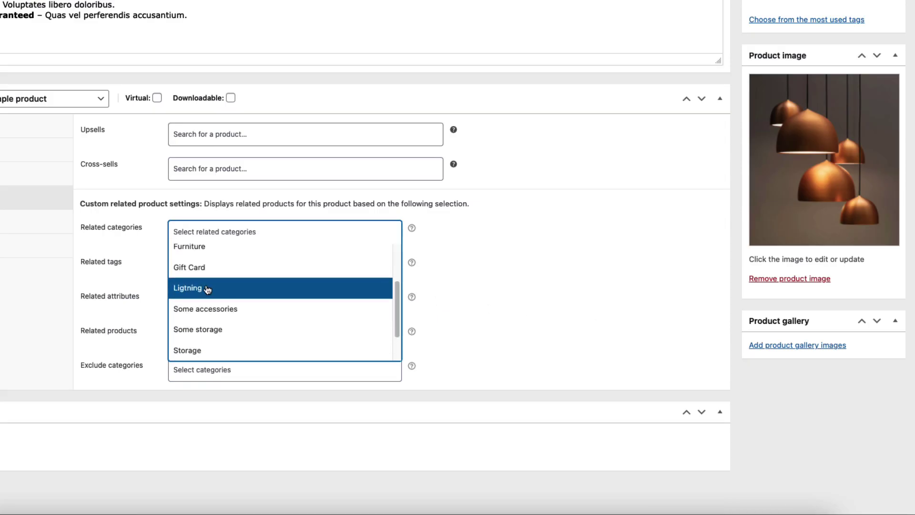
pyautogui.click(208, 288)
pyautogui.scroll(8, 24, 293)
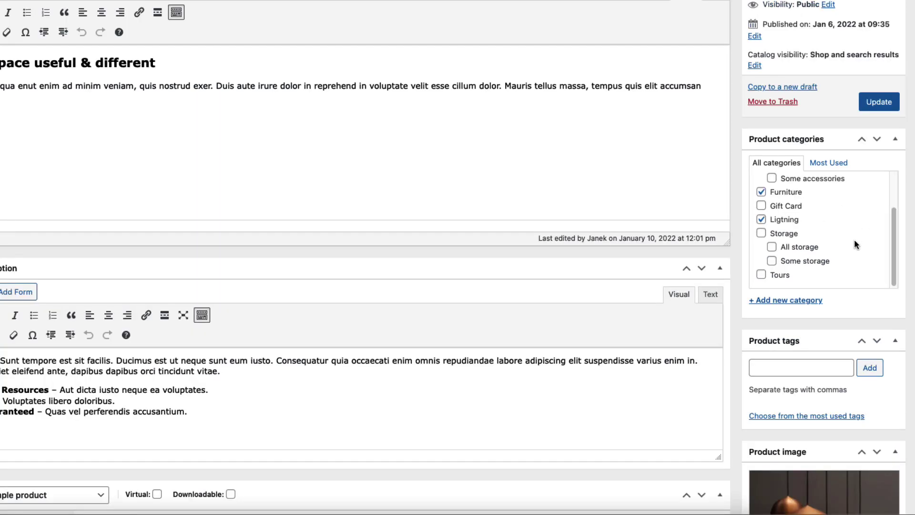
pyautogui.scroll(-5, 446, 341)
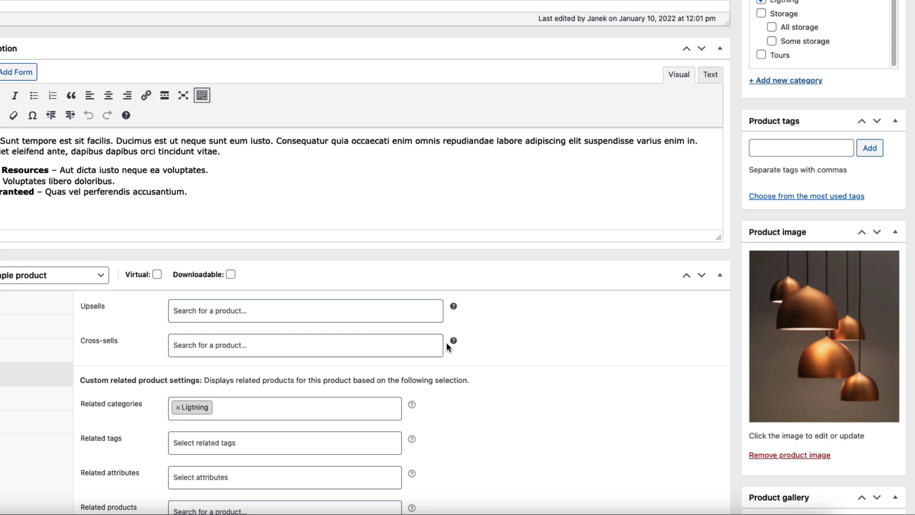
pyautogui.scroll(-3, 447, 345)
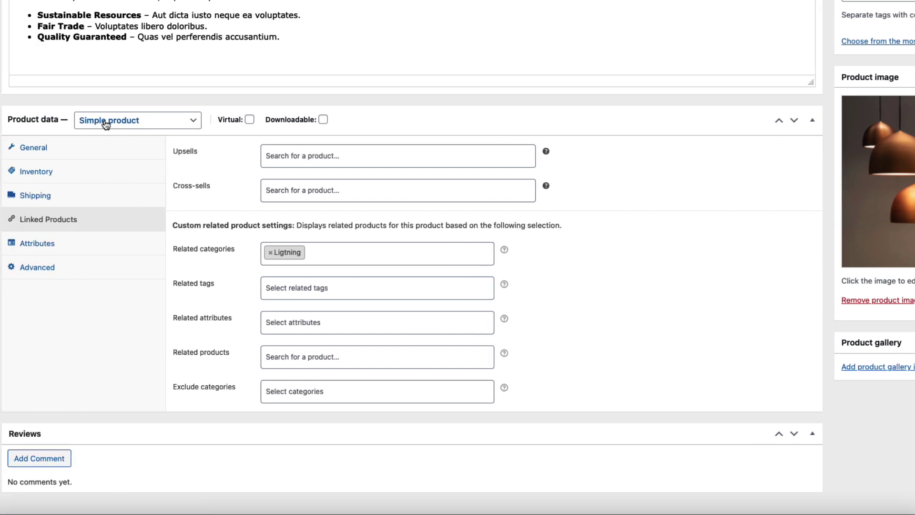
pyautogui.click(291, 320)
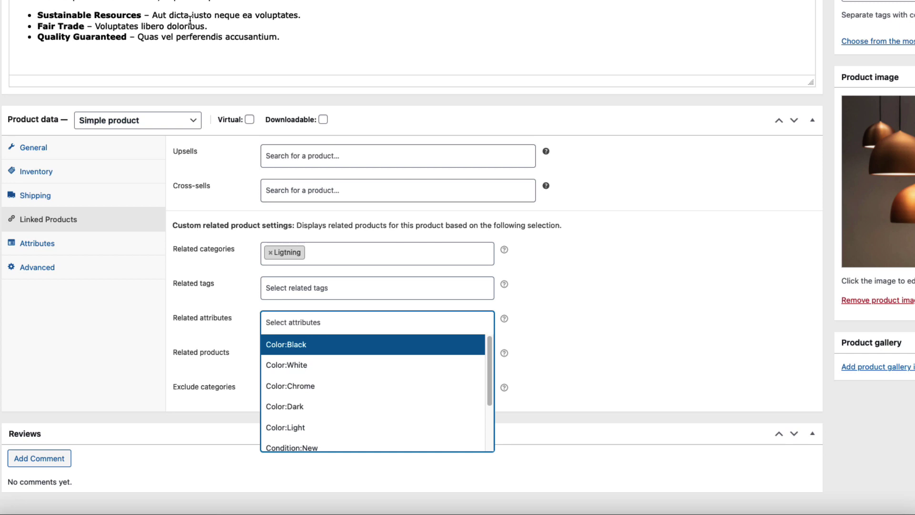
pyautogui.click(303, 353)
pyautogui.click(328, 326)
pyautogui.click(304, 366)
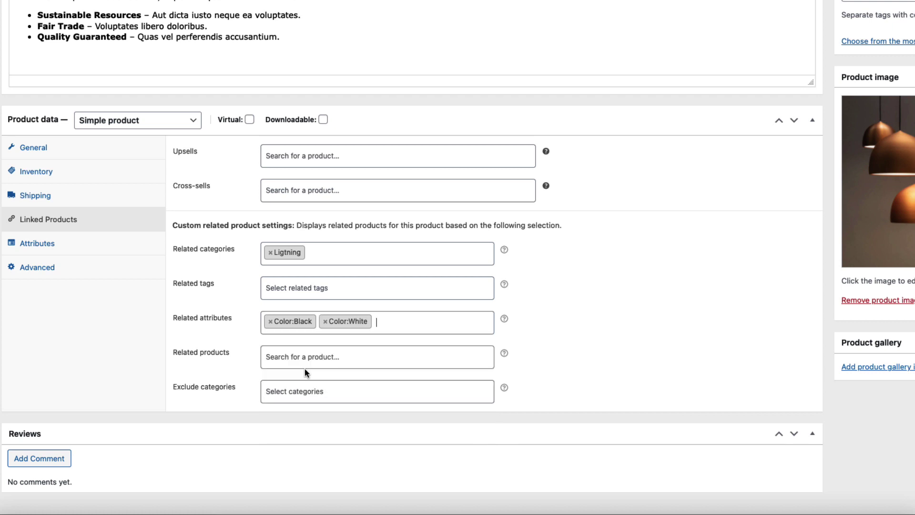
pyautogui.click(270, 322)
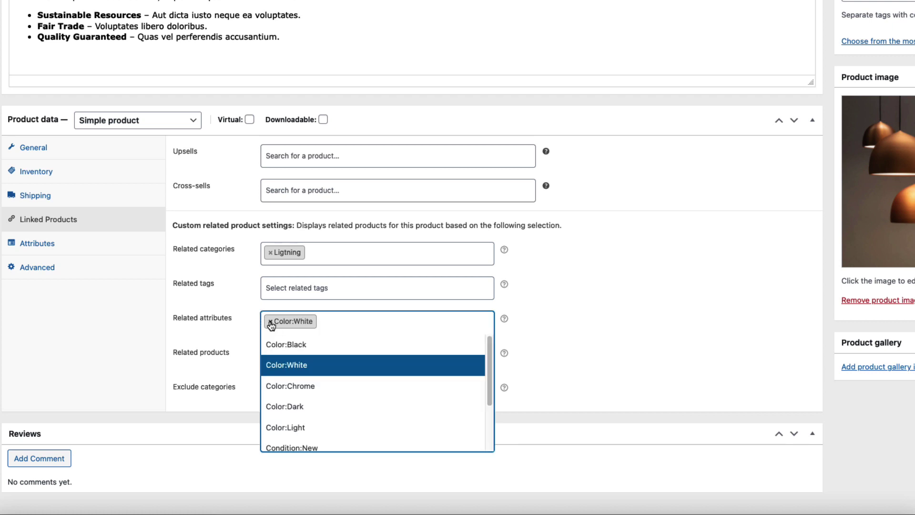
pyautogui.click(271, 322)
pyautogui.click(143, 340)
pyautogui.scroll(-1, 143, 339)
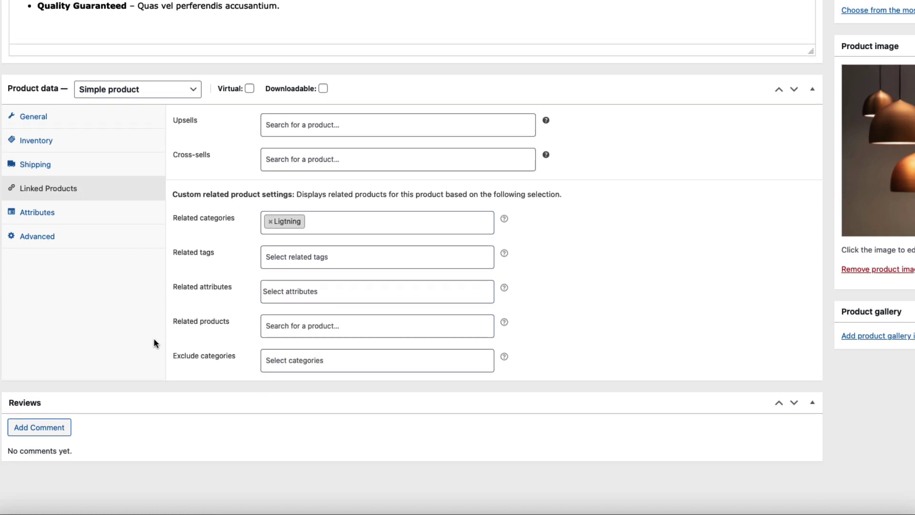
# - Add Hartek Lamp and TECKIN Bedside Table Lamp as Golden Lamp's related products
pyautogui.click(315, 329)
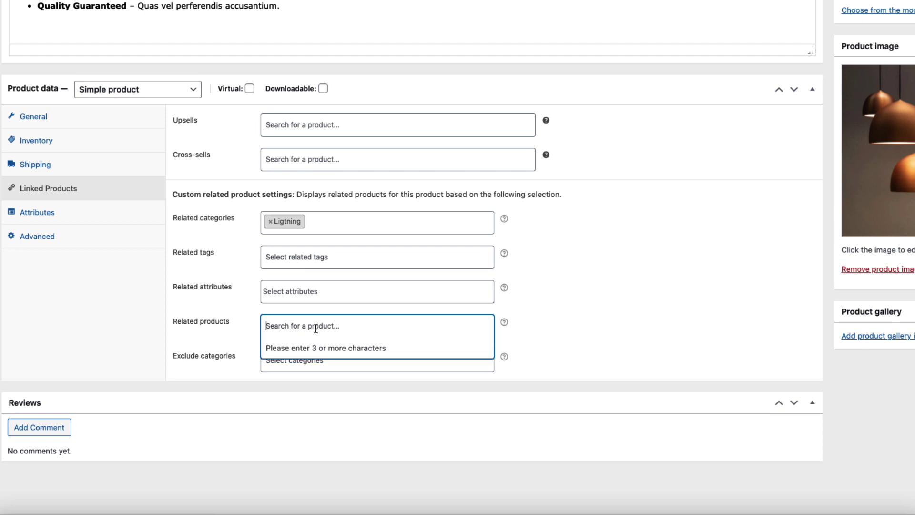
pyautogui.write('lamp')
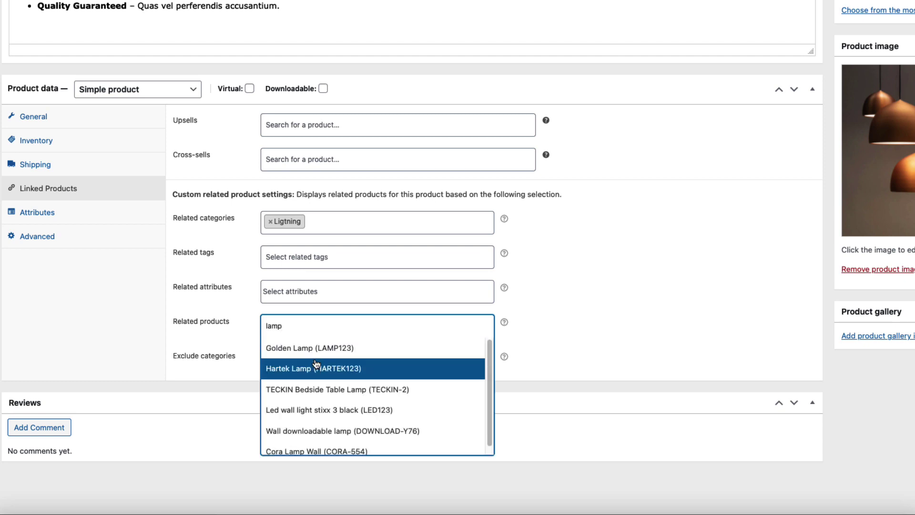
pyautogui.click(314, 368)
pyautogui.write('lam')
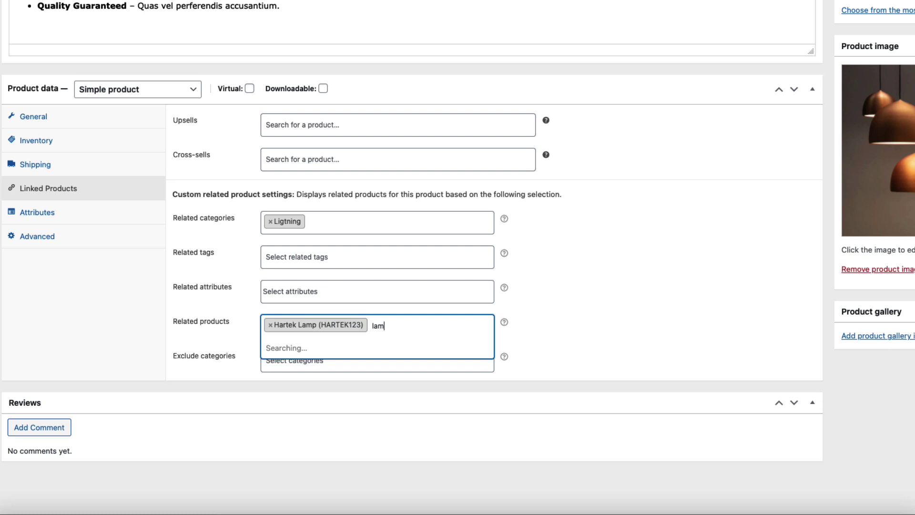
pyautogui.write('p')
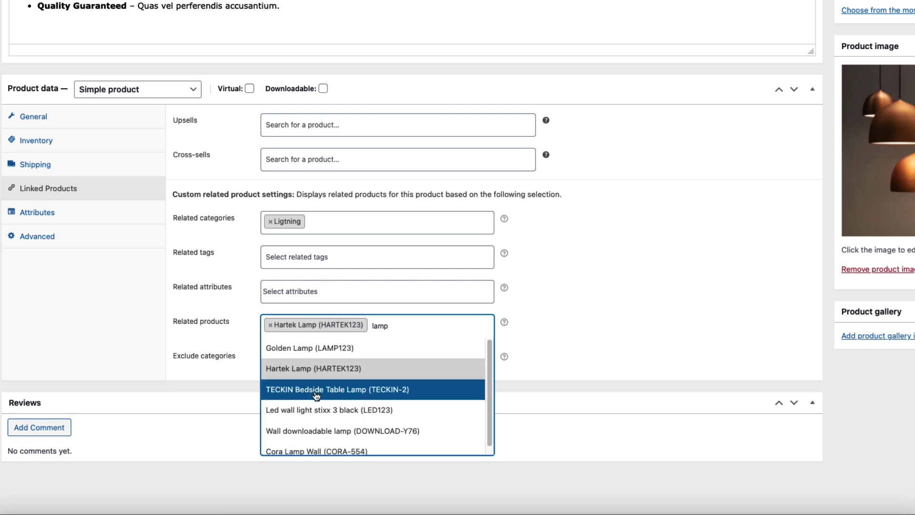
pyautogui.click(316, 395)
pyautogui.write('led')
pyautogui.click(320, 382)
# - Add Wall downloadable lamp, Cora Lamp Wall and Elephant Chair as related products
pyautogui.click(287, 378)
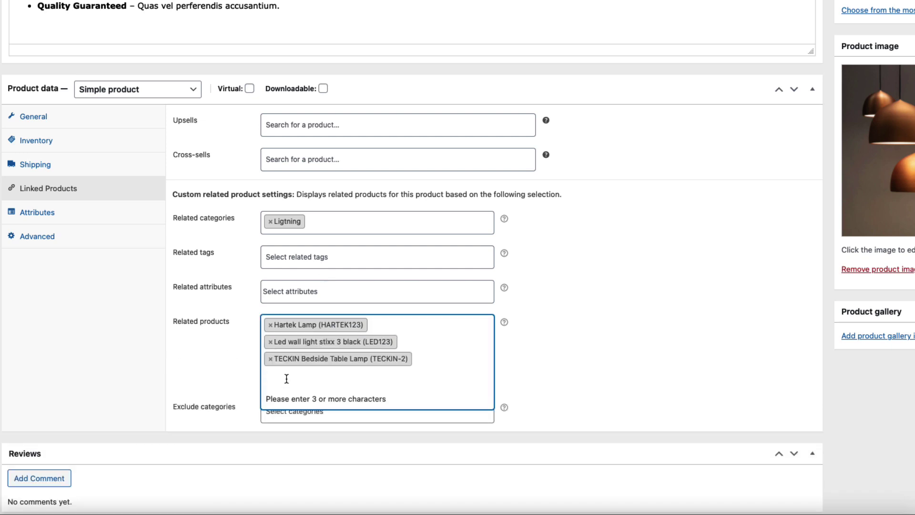
pyautogui.write('lamp')
pyautogui.click(321, 396)
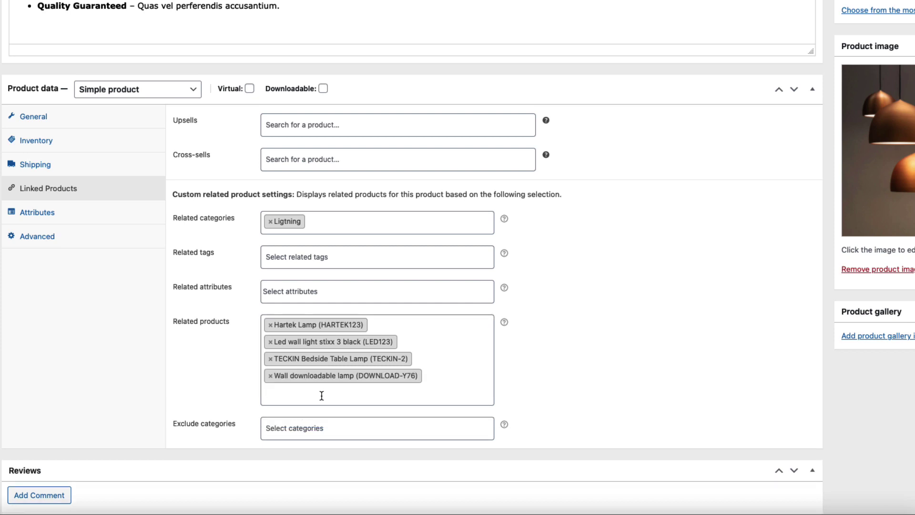
pyautogui.write('lamp')
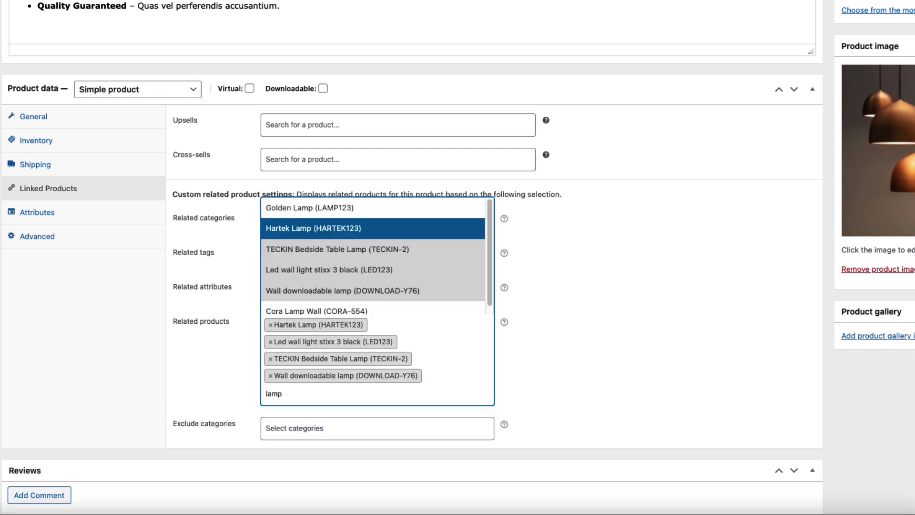
pyautogui.click(336, 310)
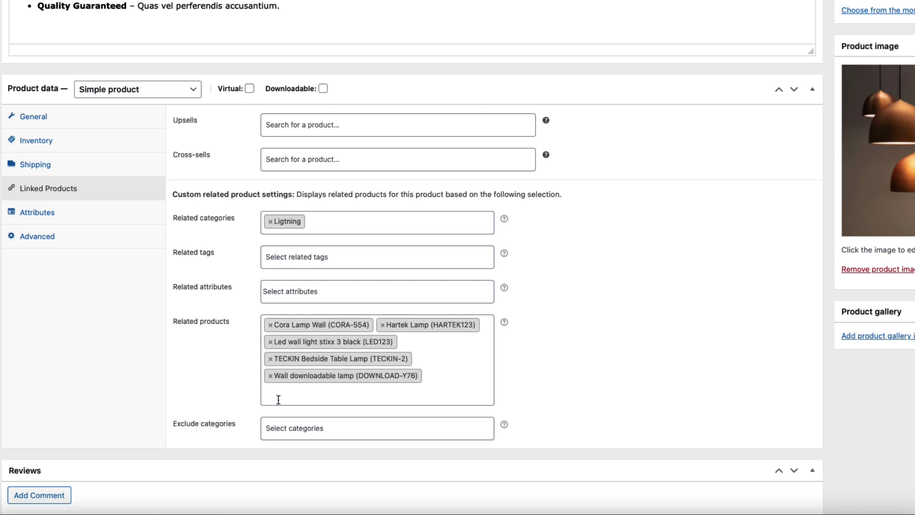
pyautogui.click(302, 395)
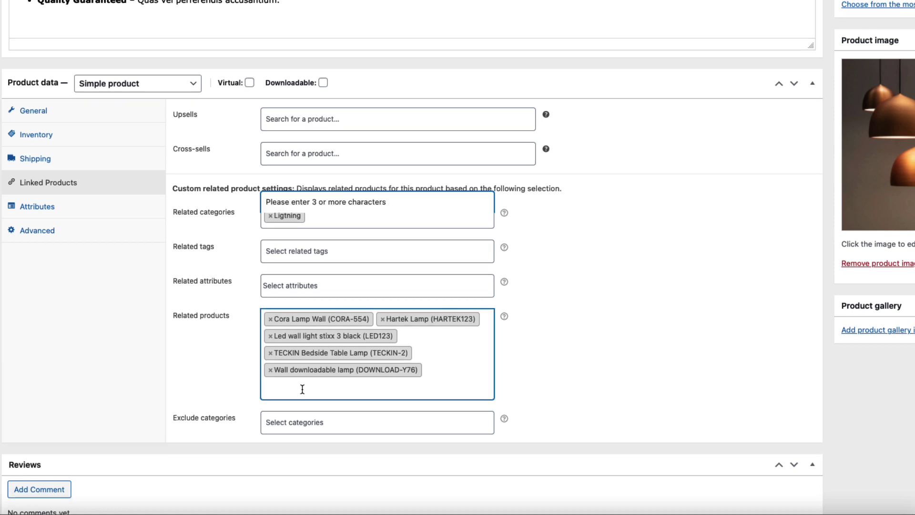
pyautogui.write('chair')
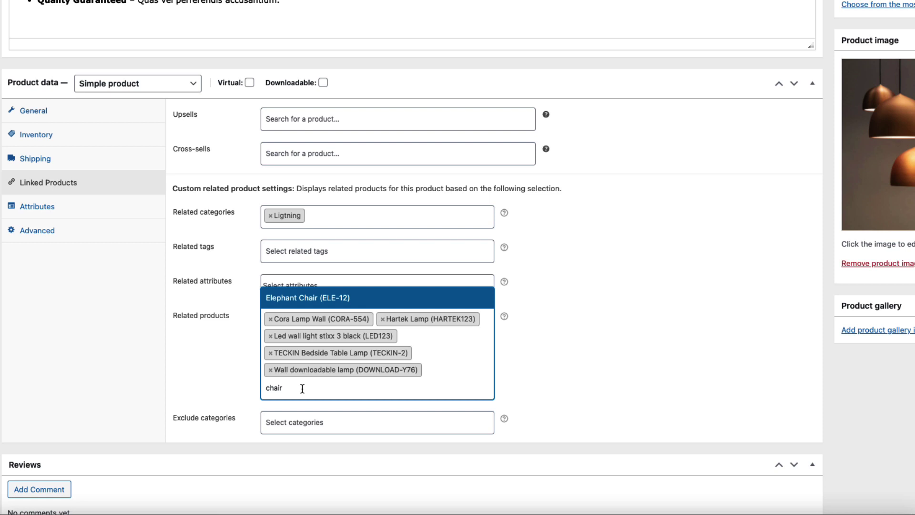
pyautogui.click(312, 300)
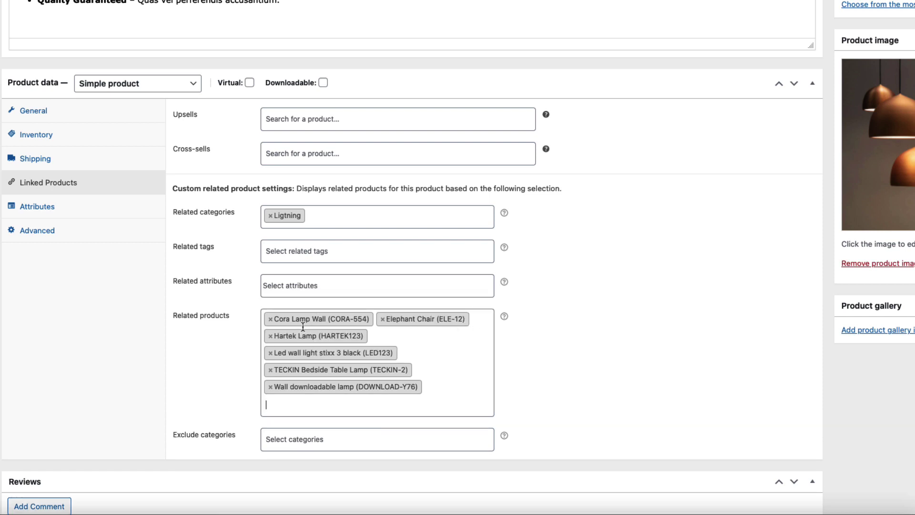
# - Remove Ligtning from Golden Lamp's related categories
pyautogui.scroll(-1, 544, 390)
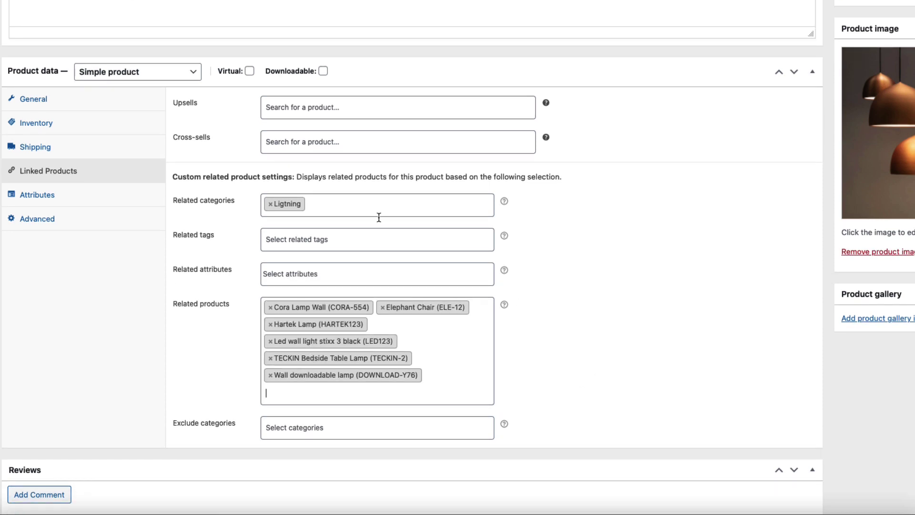
pyautogui.click(270, 205)
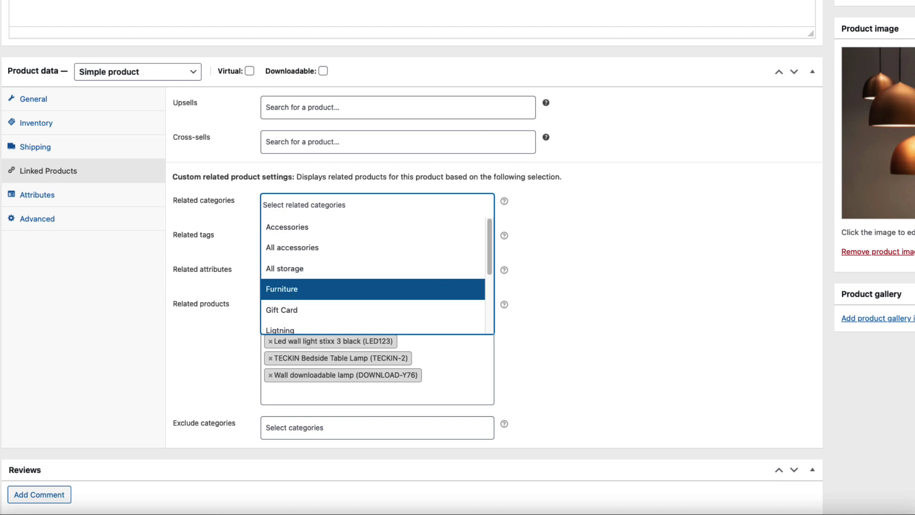
pyautogui.click(552, 319)
pyautogui.scroll(10, 553, 320)
pyautogui.scroll(1, 458, 257)
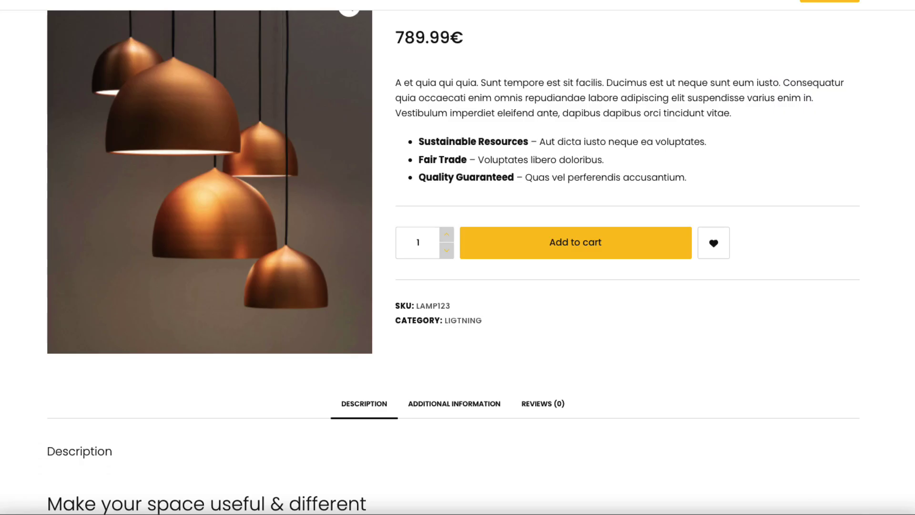
# - Scroll to Golden Lamp's Similar products and advance the carousel three times
pyautogui.scroll(-10, 68, 177)
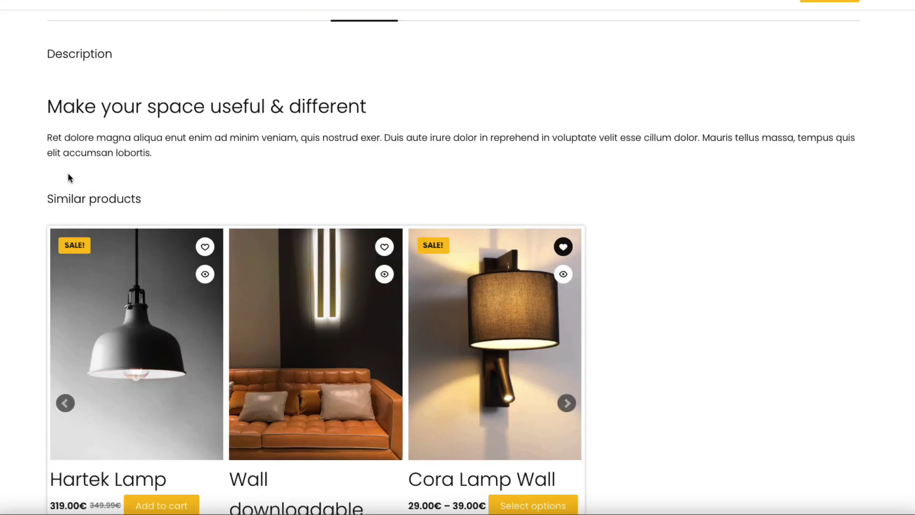
pyautogui.scroll(-5, 69, 178)
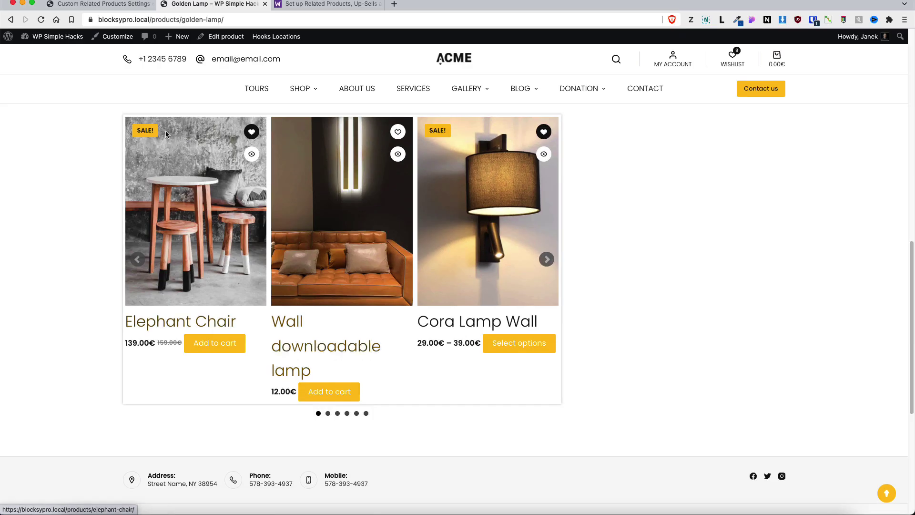
pyautogui.click(547, 259)
pyautogui.click(547, 260)
pyautogui.click(547, 259)
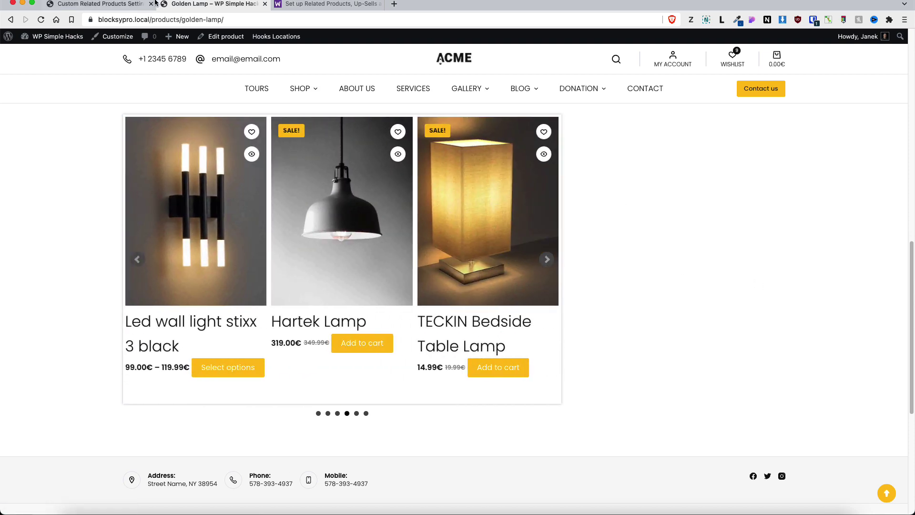
# - Uncheck Use slider, save the related products settings, and return to the Golden Lamp page
pyautogui.click(101, 4)
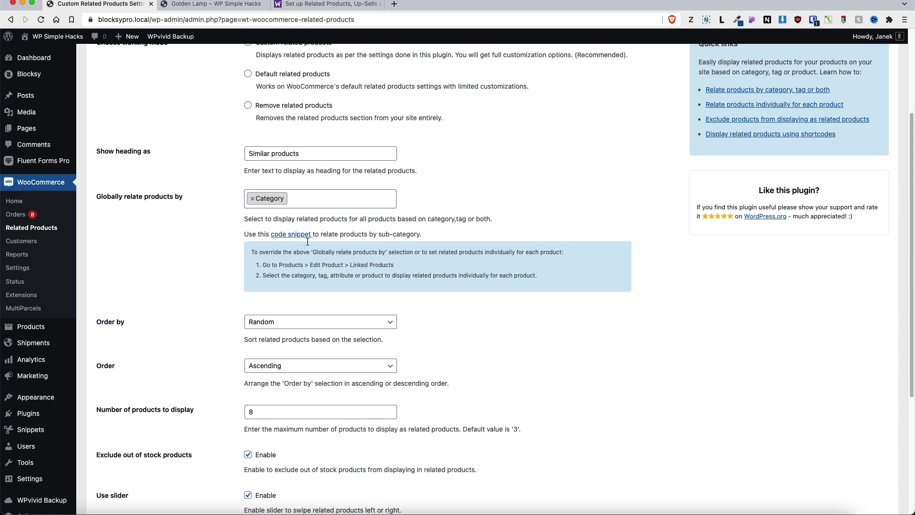
pyautogui.scroll(-8, 308, 241)
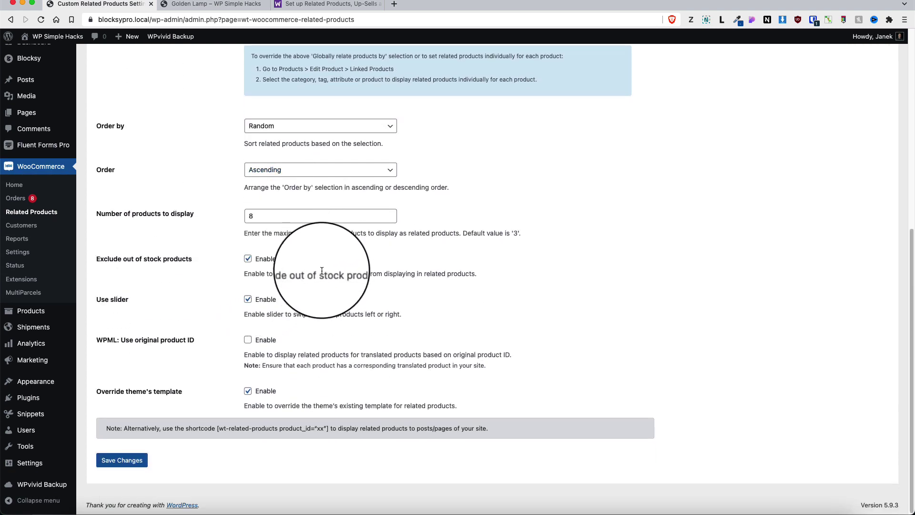
pyautogui.click(248, 299)
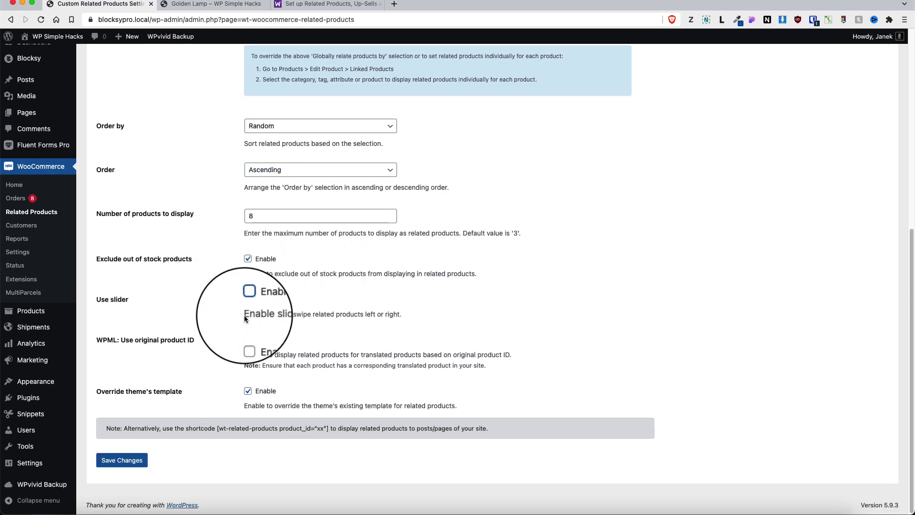
pyautogui.click(119, 461)
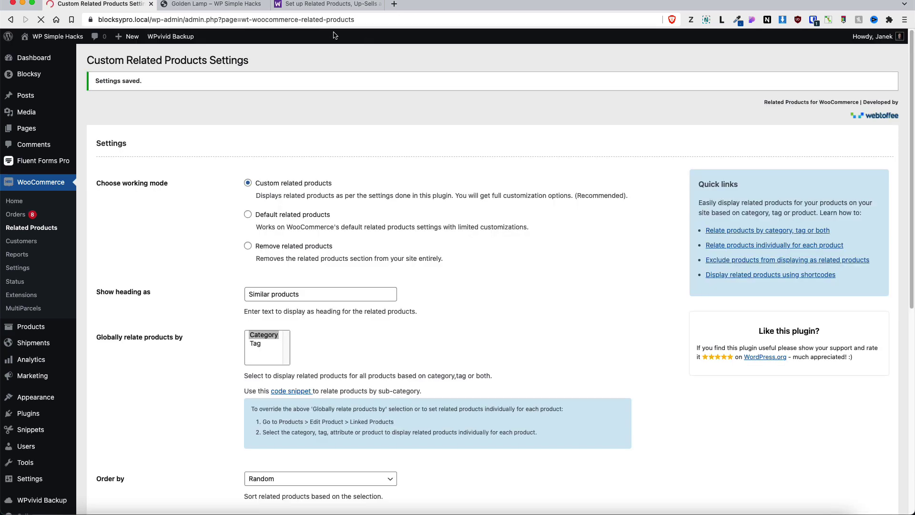
pyautogui.click(215, 4)
# - Reload the Golden Lamp page and review its six-item Similar products grid
pyautogui.click(41, 19)
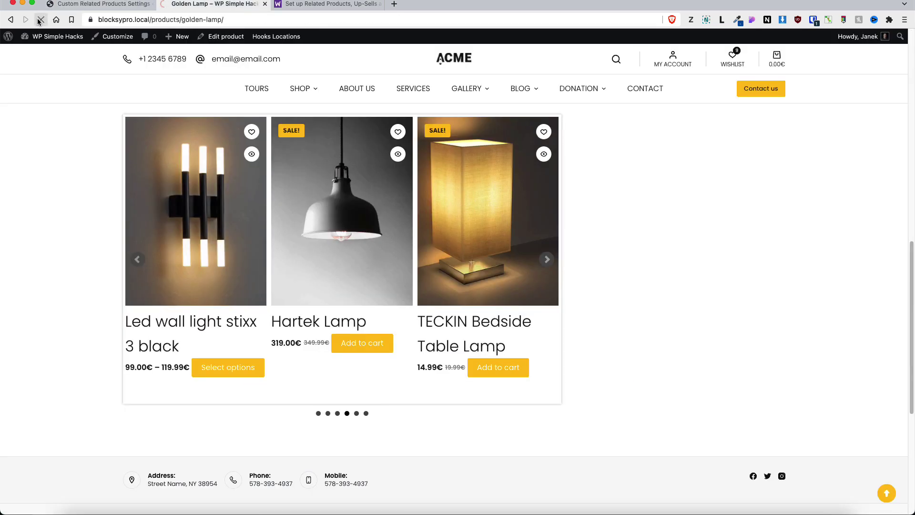
pyautogui.scroll(3, 81, 232)
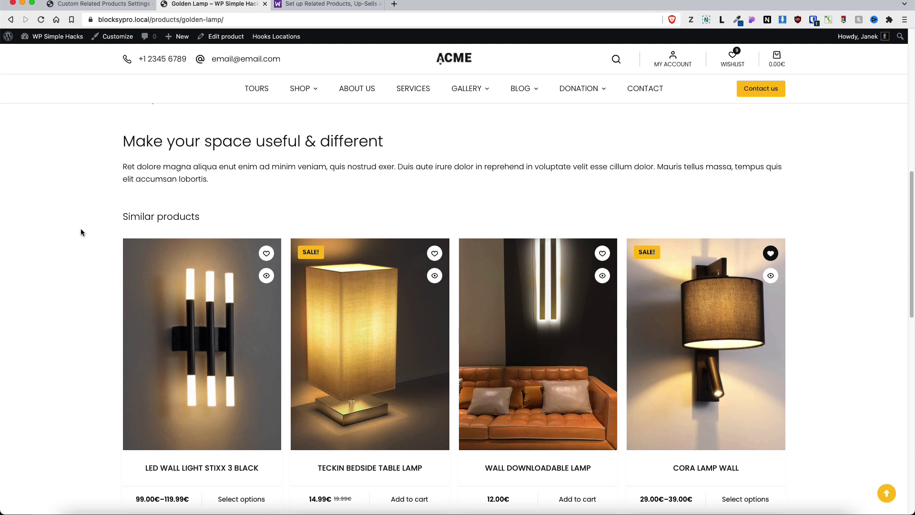
pyautogui.scroll(-2, 81, 232)
pyautogui.scroll(-5, 81, 232)
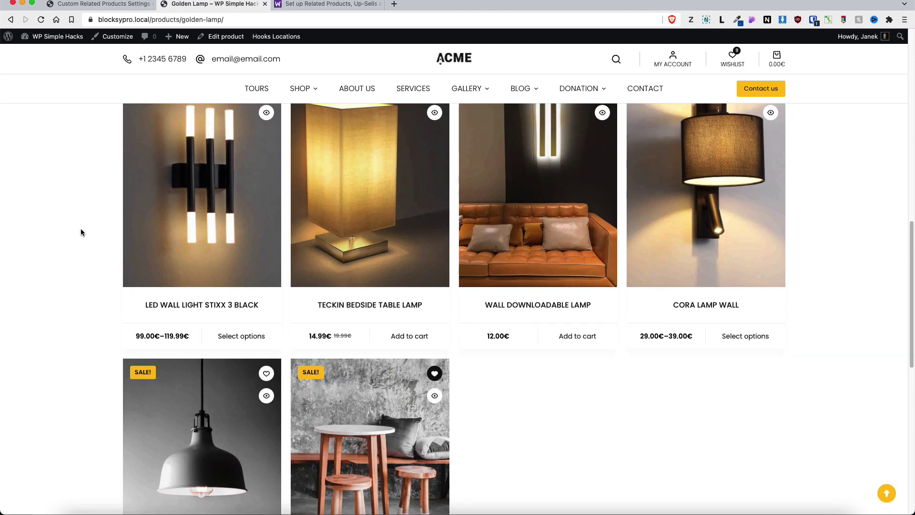
pyautogui.scroll(3, 81, 232)
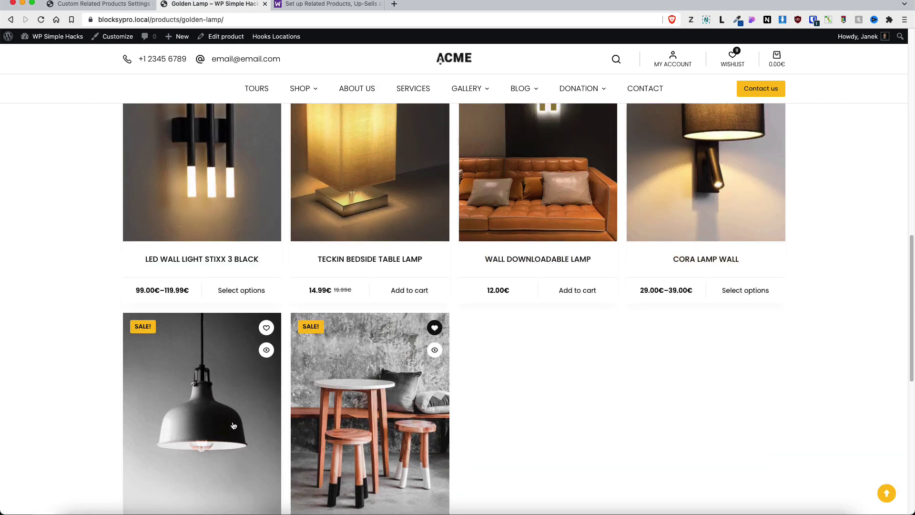
pyautogui.scroll(-3, 667, 342)
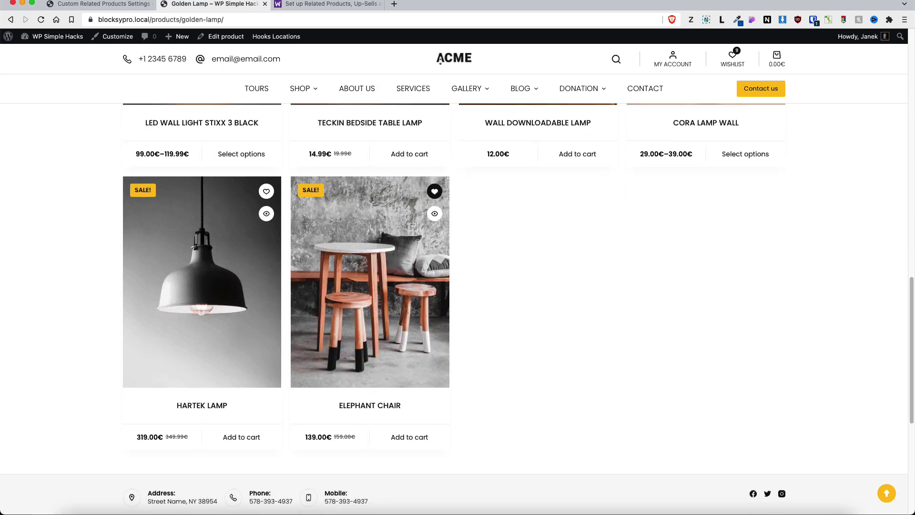
pyautogui.hotkey('ctrl', 'shift', 'Tab')
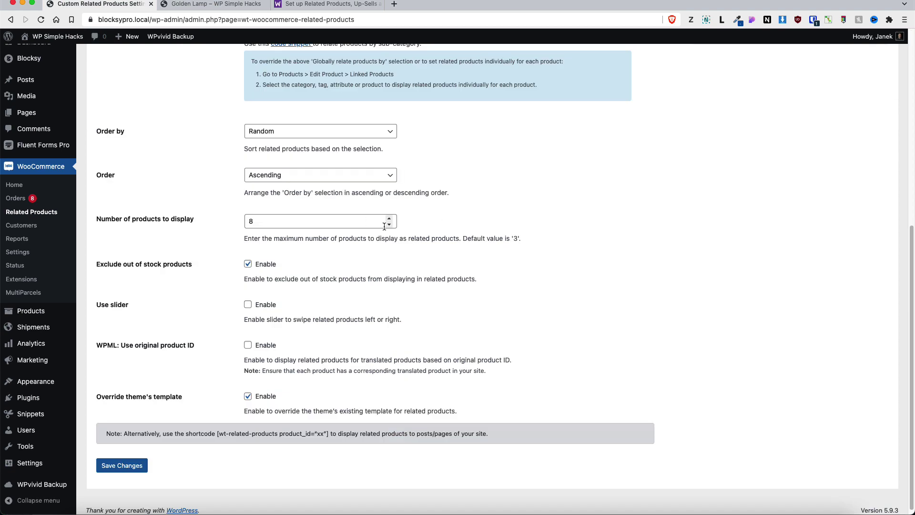
# - Cap related products at 4, save, and reload the Golden Lamp page
pyautogui.click(389, 225)
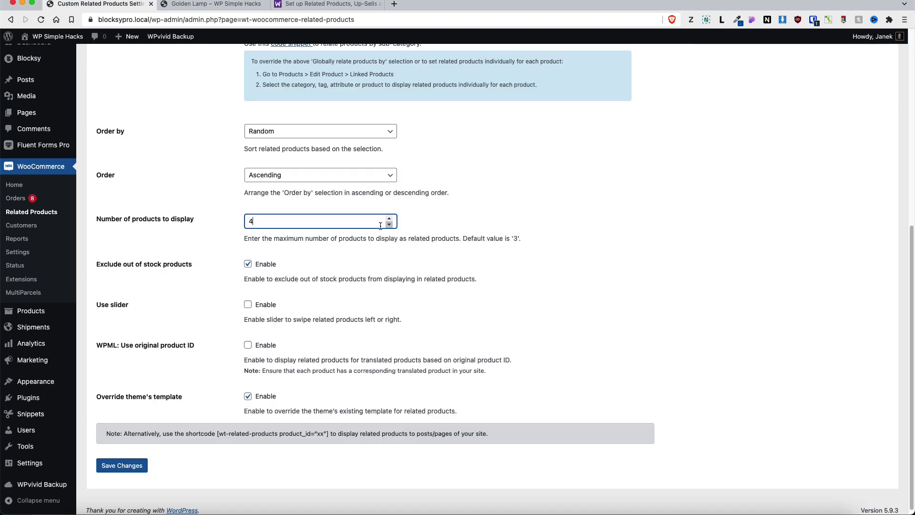
pyautogui.click(126, 466)
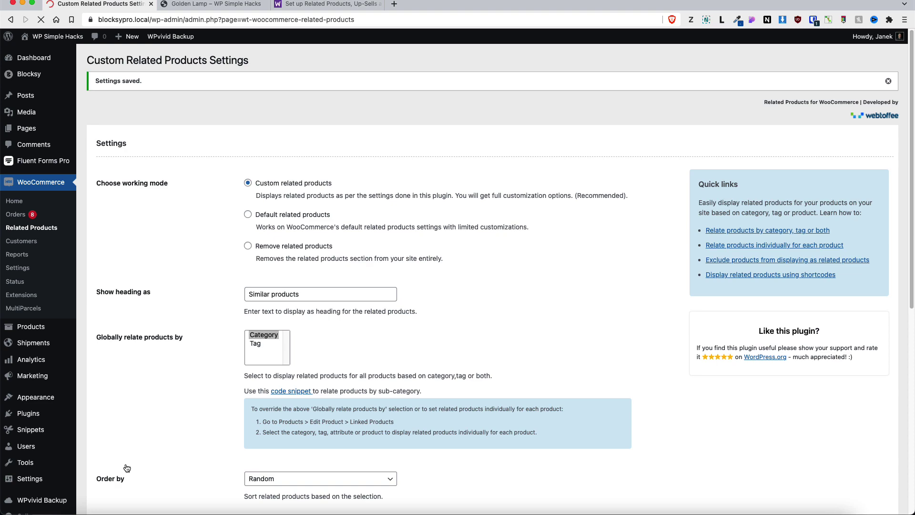
pyautogui.hotkey('ctrl', 'Tab')
pyautogui.click(41, 20)
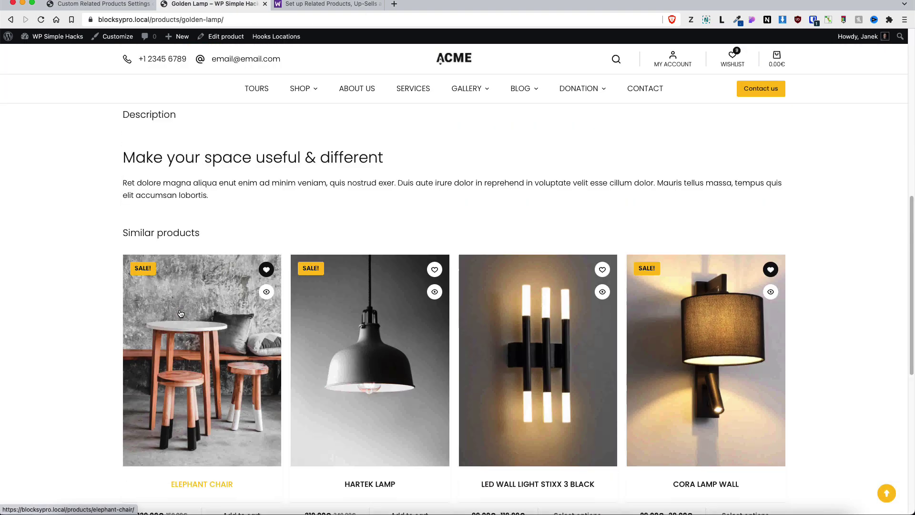
# - Confirm Golden Lamp's Similar products section now shows a single row of four
pyautogui.scroll(-2, 94, 264)
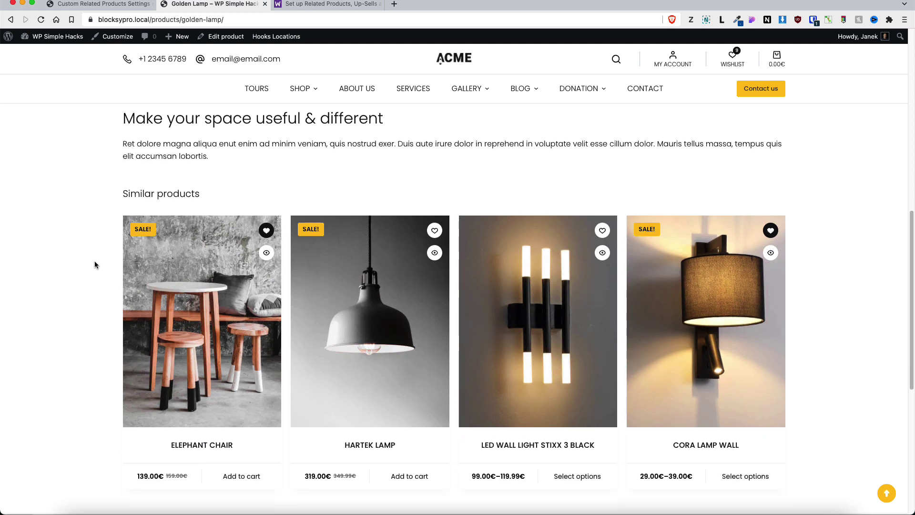
pyautogui.moveTo(213, 193); pyautogui.dragTo(116, 198)
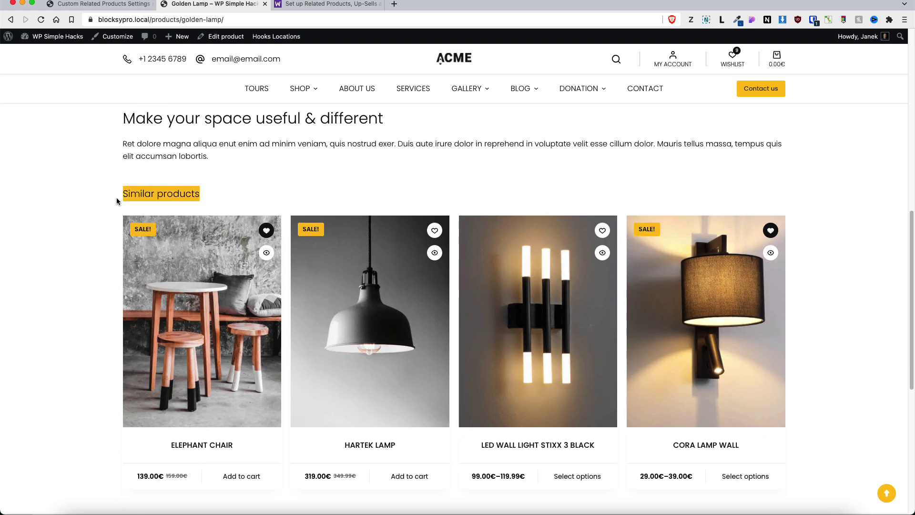
pyautogui.click(69, 198)
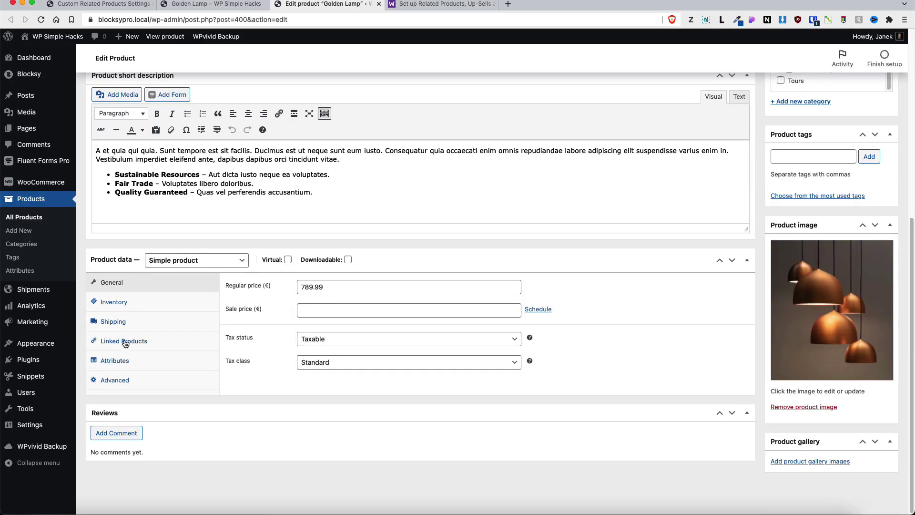
# - Set the related products Order by option to Product title and save
pyautogui.click(123, 341)
pyautogui.scroll(-3, 412, 373)
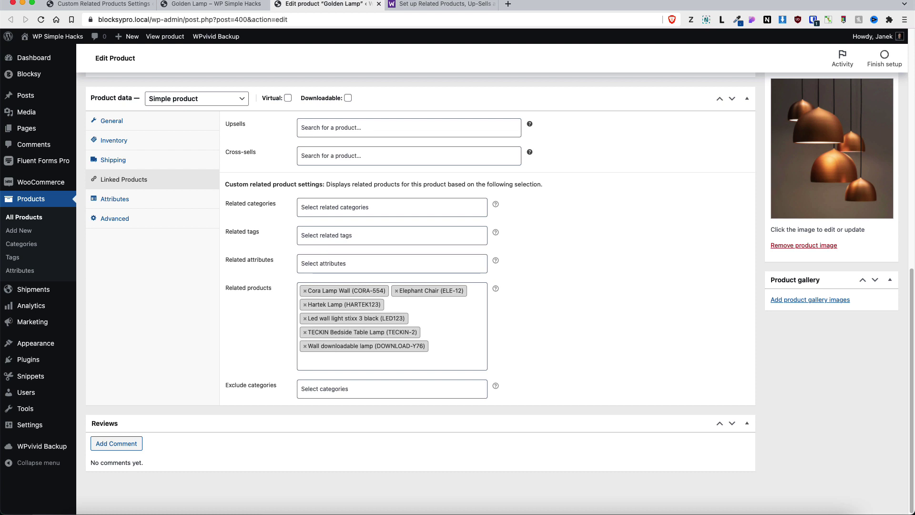
pyautogui.click(100, 5)
pyautogui.scroll(-5, 423, 317)
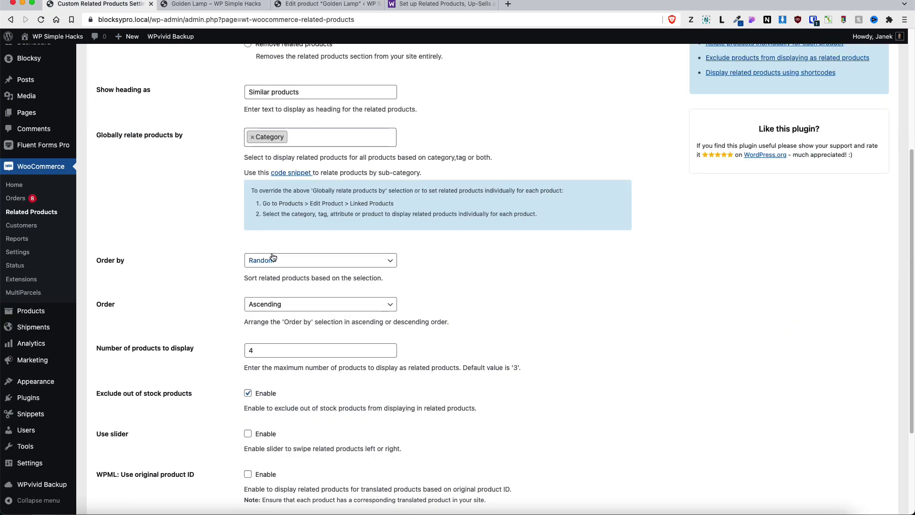
pyautogui.click(253, 262)
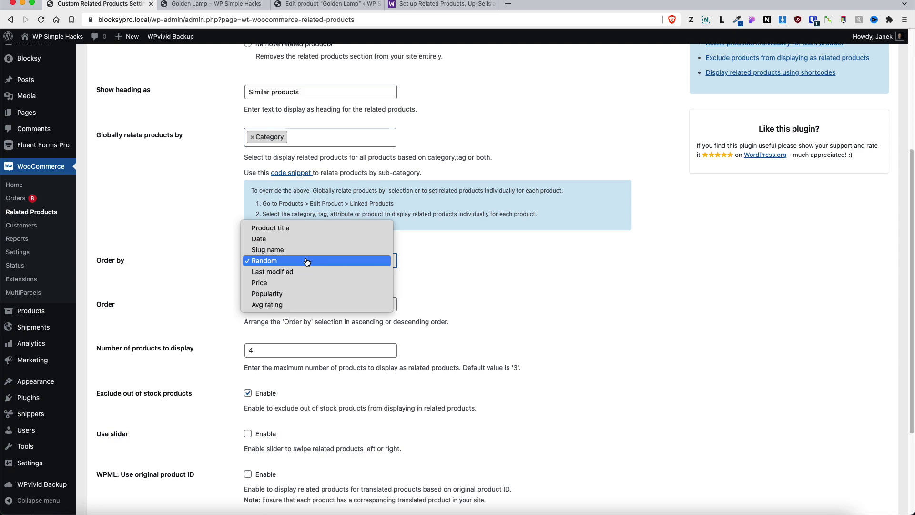
pyautogui.click(271, 228)
pyautogui.scroll(-3, 643, 308)
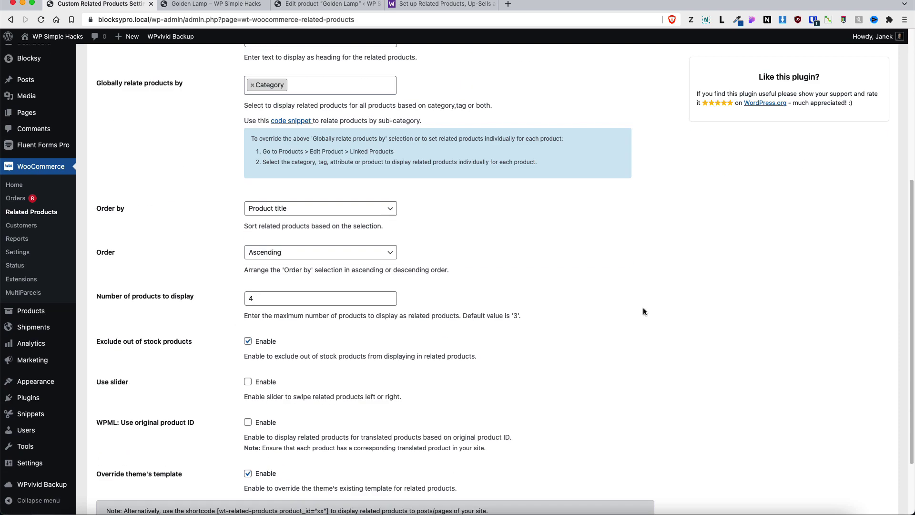
pyautogui.click(121, 461)
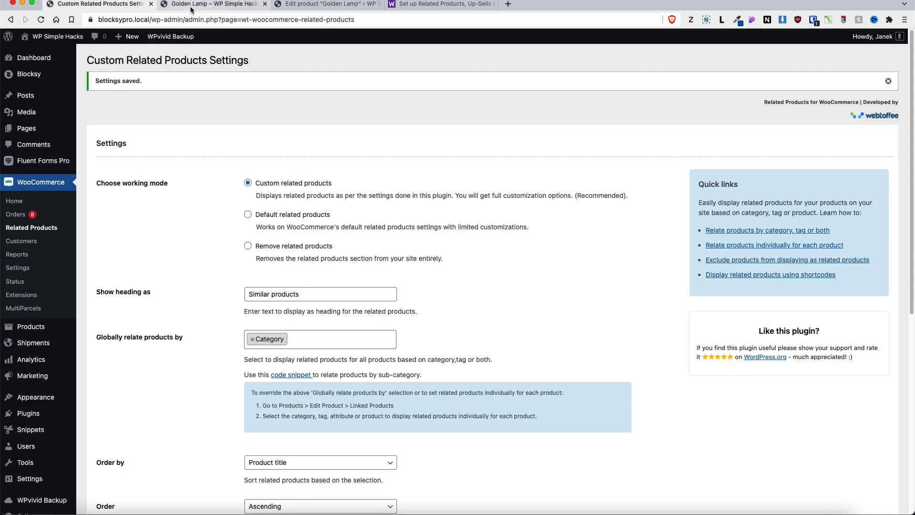
# - Reload Golden Lamp to check its four similar products are now alphabetical
pyautogui.hotkey('ctrl', 'Tab')
pyautogui.click(42, 20)
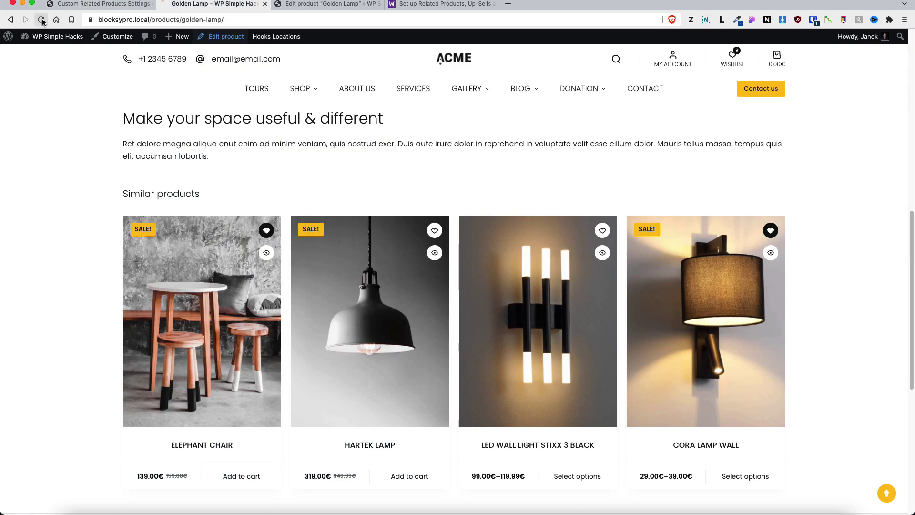
pyautogui.scroll(-10, 50, 326)
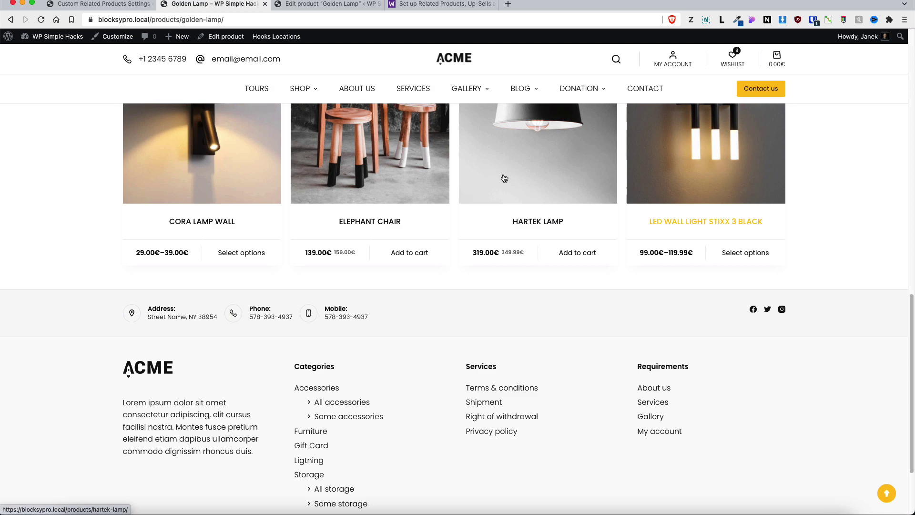
pyautogui.click(40, 20)
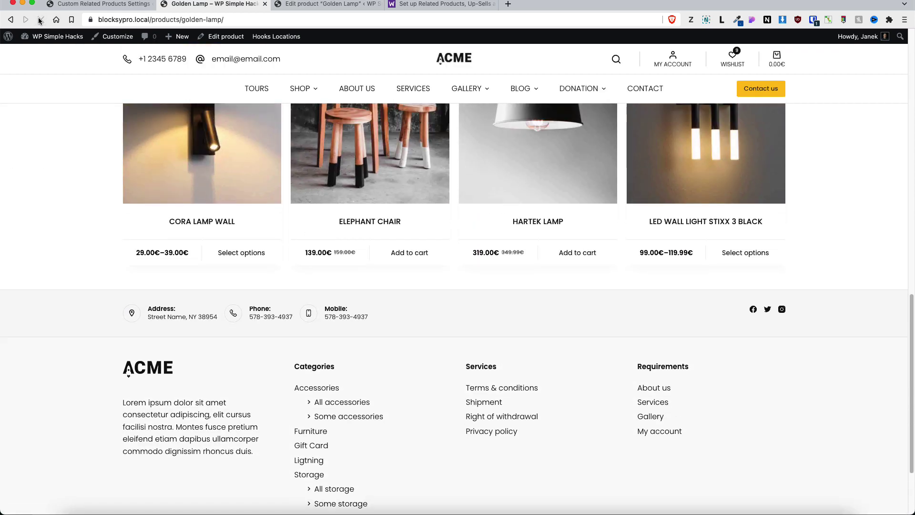
# - Save the related products ordering back to Random
pyautogui.click(150, 5)
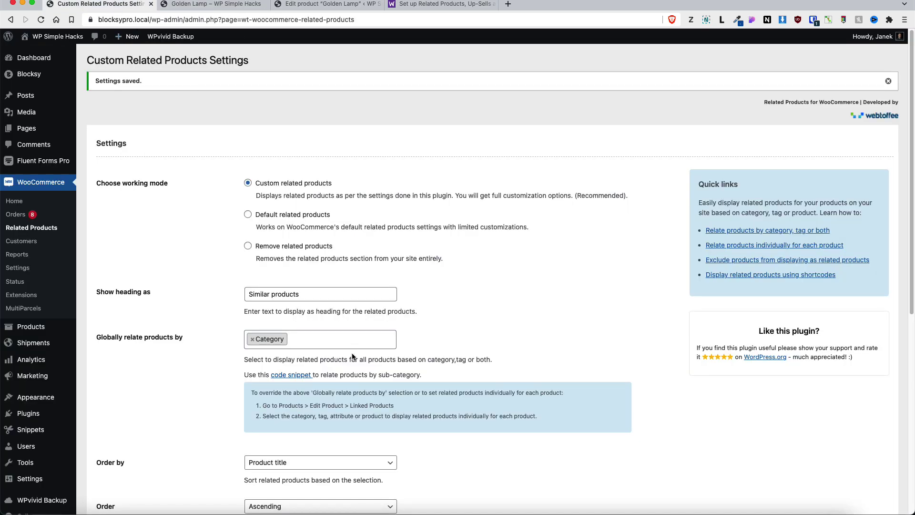
pyautogui.scroll(-5, 300, 358)
pyautogui.scroll(-4, 550, 303)
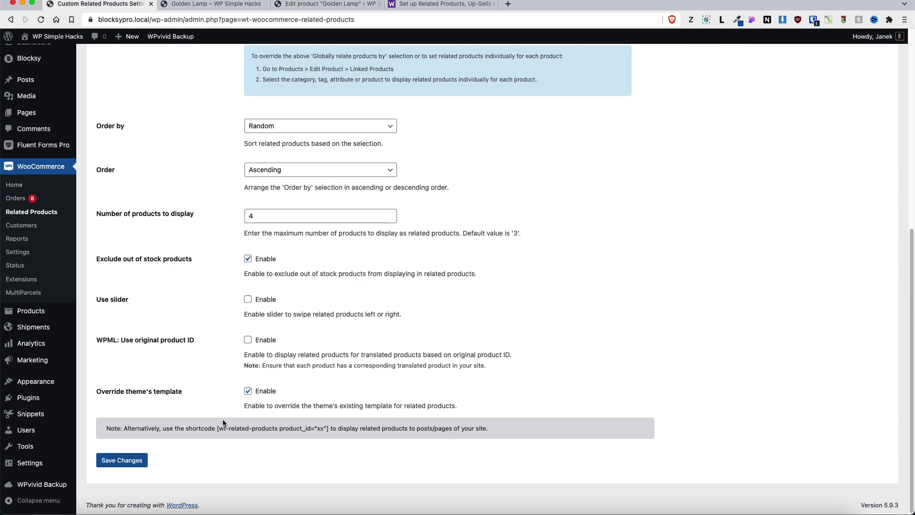
pyautogui.click(121, 459)
# - Reload Golden Lamp three times to watch its similar products reshuffle
pyautogui.hotkey('ctrl', 'Tab')
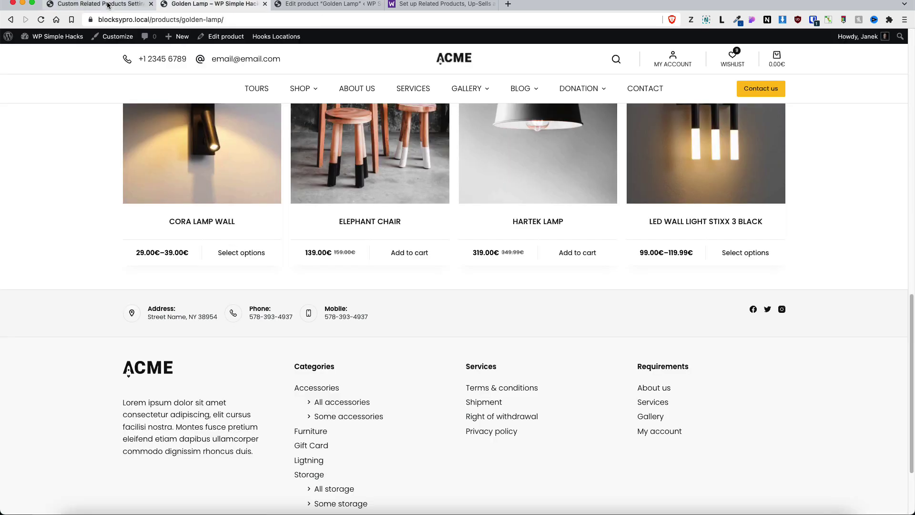
pyautogui.click(41, 20)
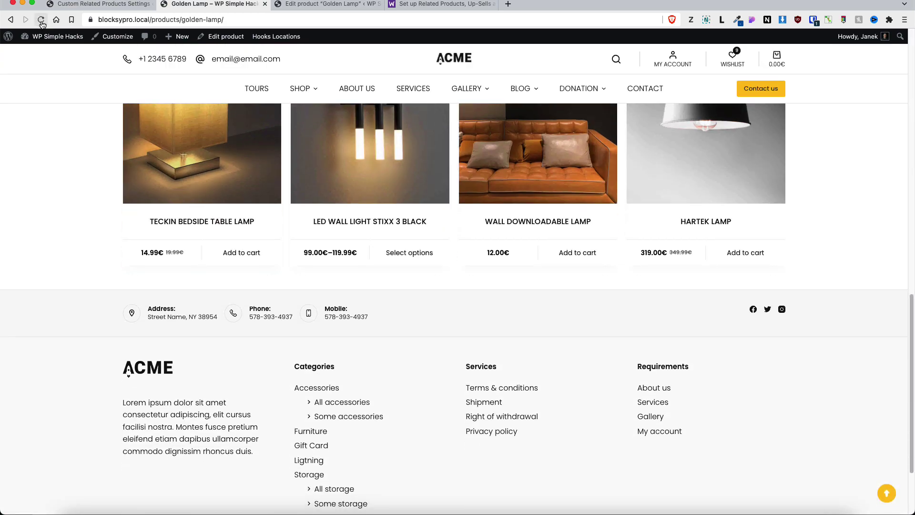
pyautogui.click(41, 21)
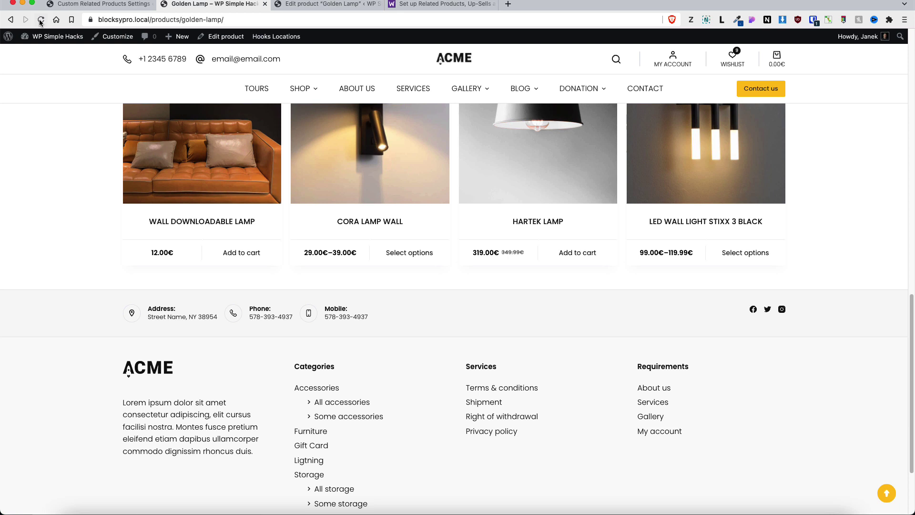
pyautogui.click(41, 21)
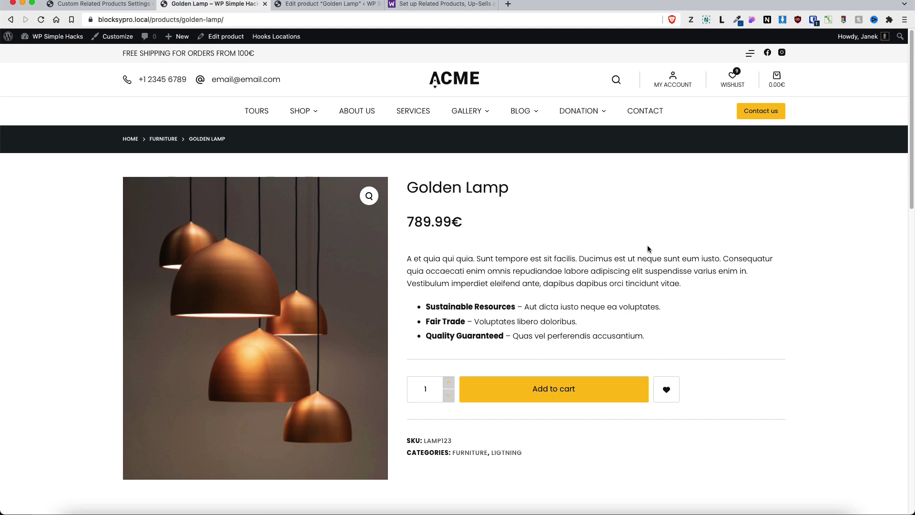
# - Open Cora Lamp Wall from Golden Lamp's Similar products list
pyautogui.scroll(-15, 648, 247)
pyautogui.scroll(6, 639, 247)
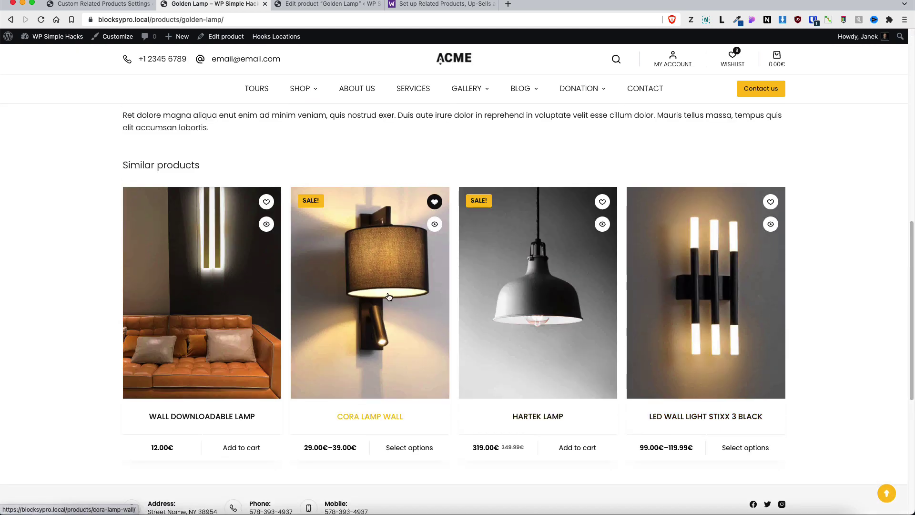
pyautogui.click(349, 292)
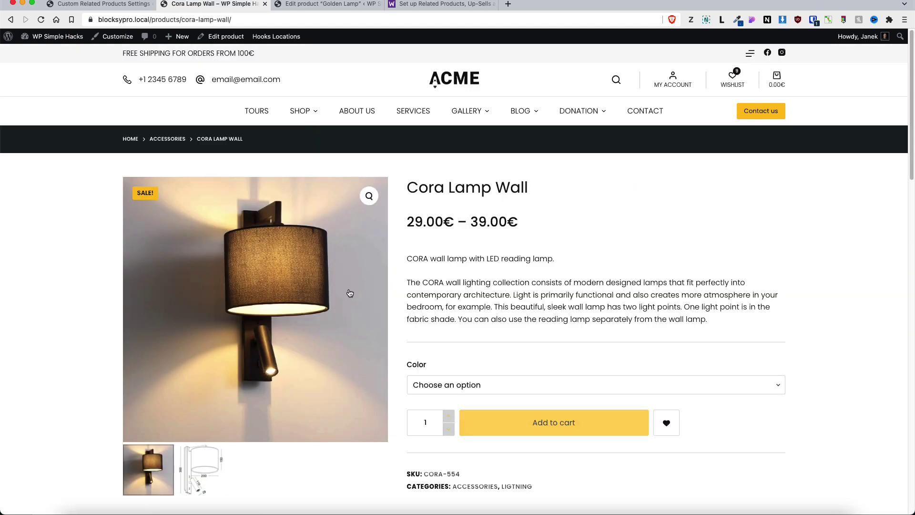
# - Check Cora Lamp Wall's similar products, including Hartek Lamp, and open it in the product editor
pyautogui.scroll(-15, 552, 233)
pyautogui.scroll(-5, 551, 235)
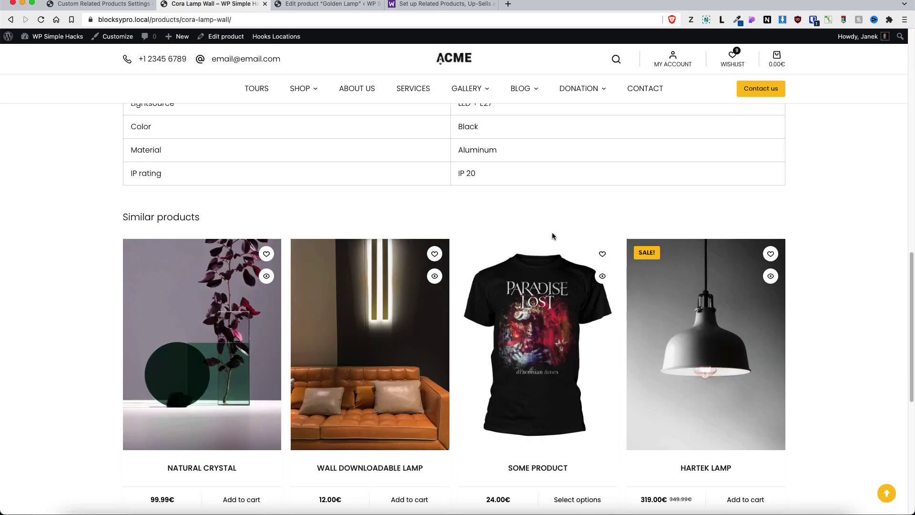
pyautogui.scroll(2, 207, 137)
pyautogui.scroll(1, 207, 137)
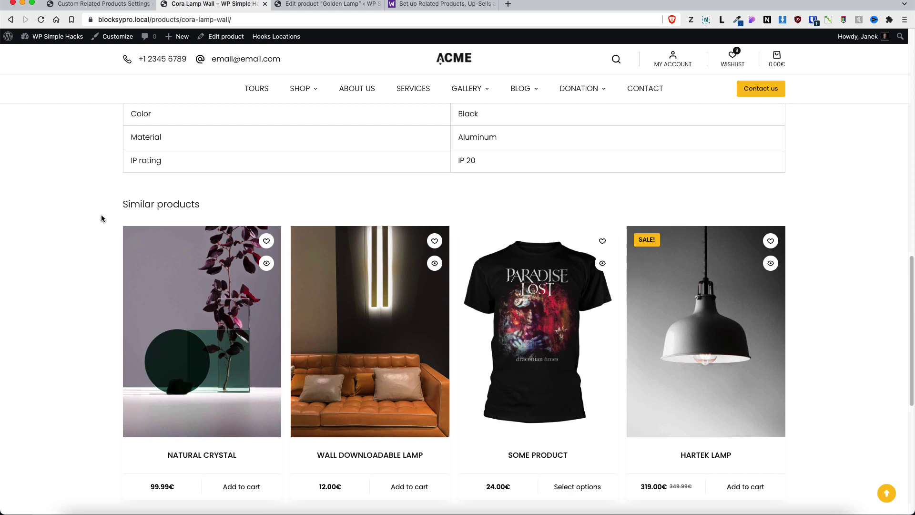
pyautogui.click(222, 38)
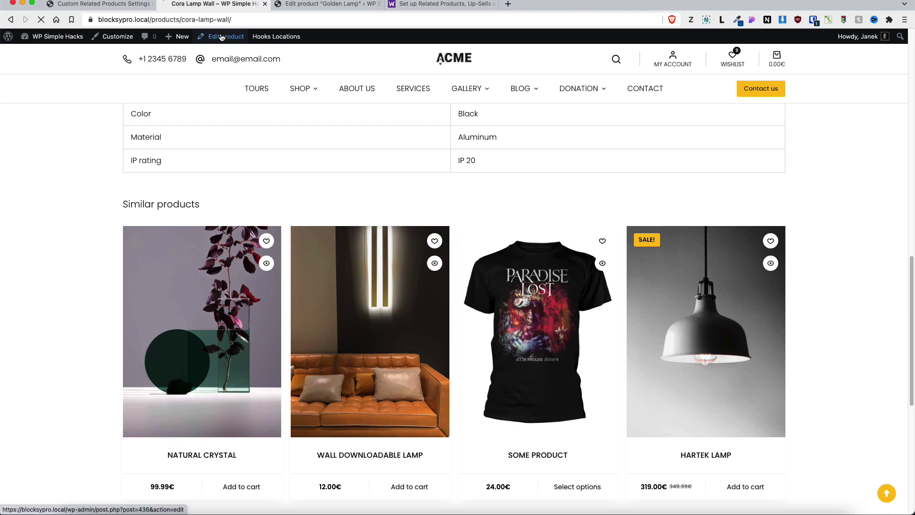
# - Search 'lamp' and add Golden Lamp and Hartek Lamp as Cora Lamp Wall's related products, then update
pyautogui.scroll(-10, 357, 345)
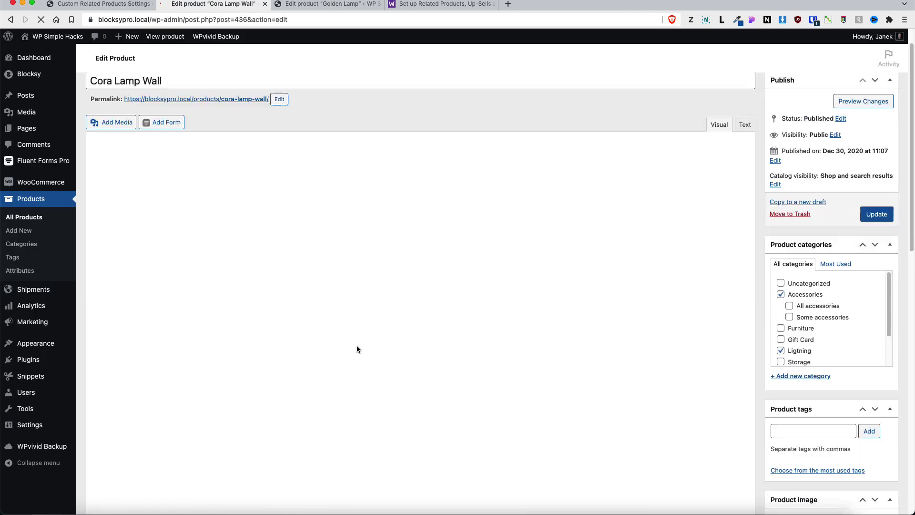
pyautogui.click(127, 305)
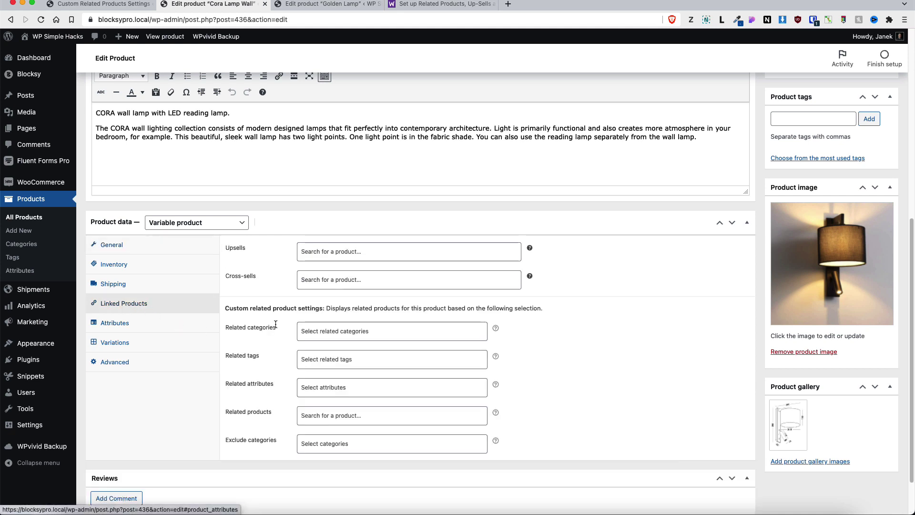
pyautogui.click(326, 411)
pyautogui.write('lam')
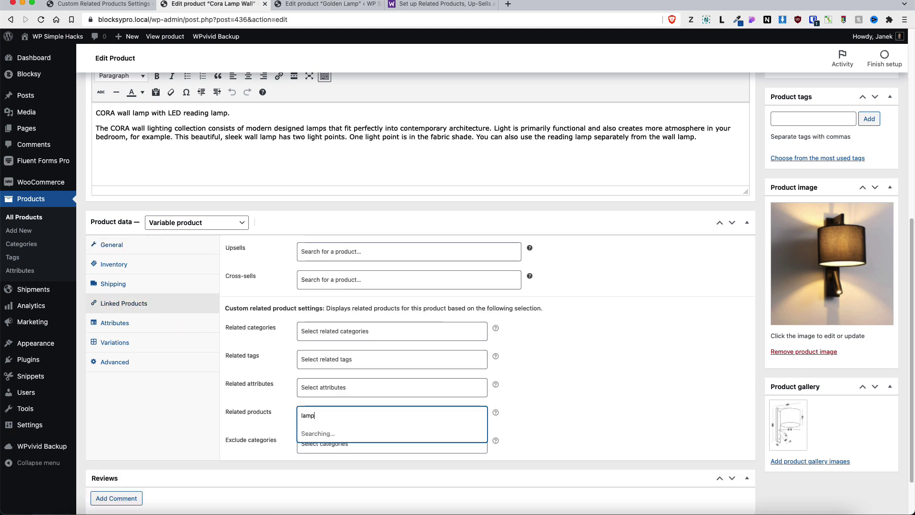
pyautogui.write('p')
pyautogui.click(340, 320)
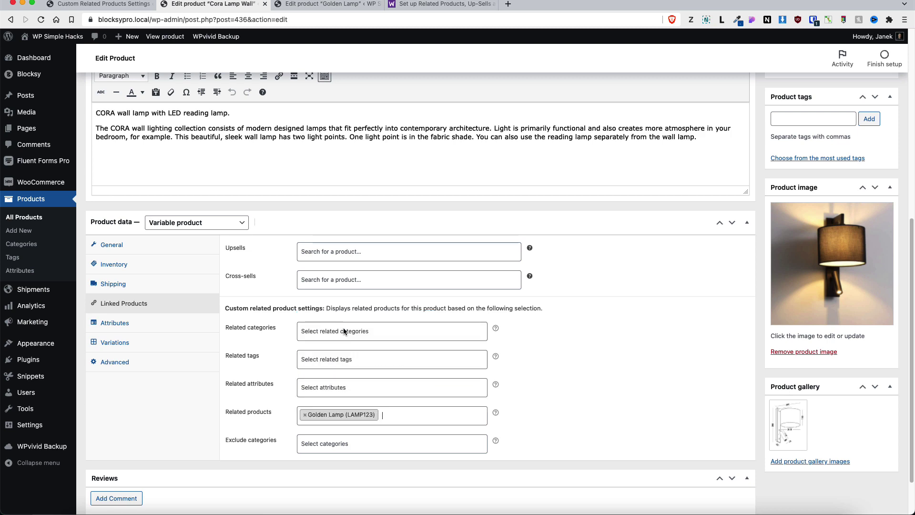
pyautogui.click(394, 412)
pyautogui.write('lamp')
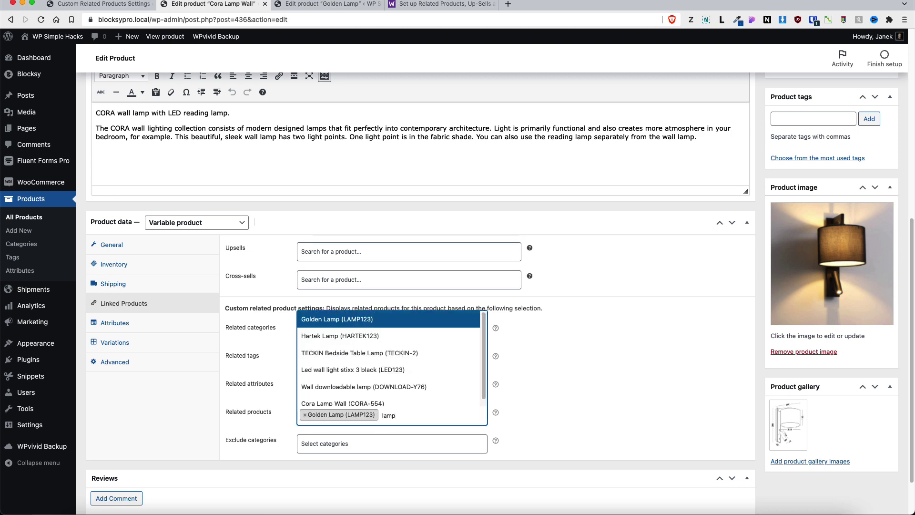
pyautogui.click(340, 336)
pyautogui.scroll(5, 758, 279)
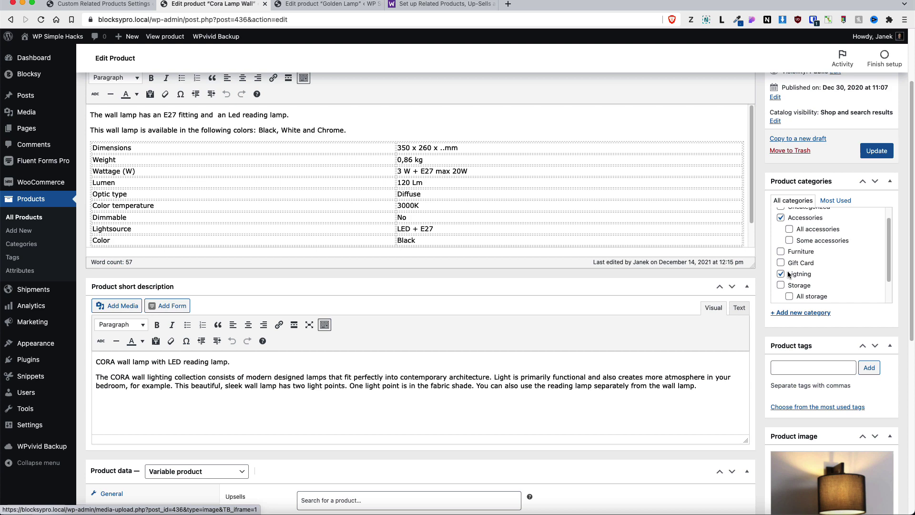
pyautogui.click(875, 151)
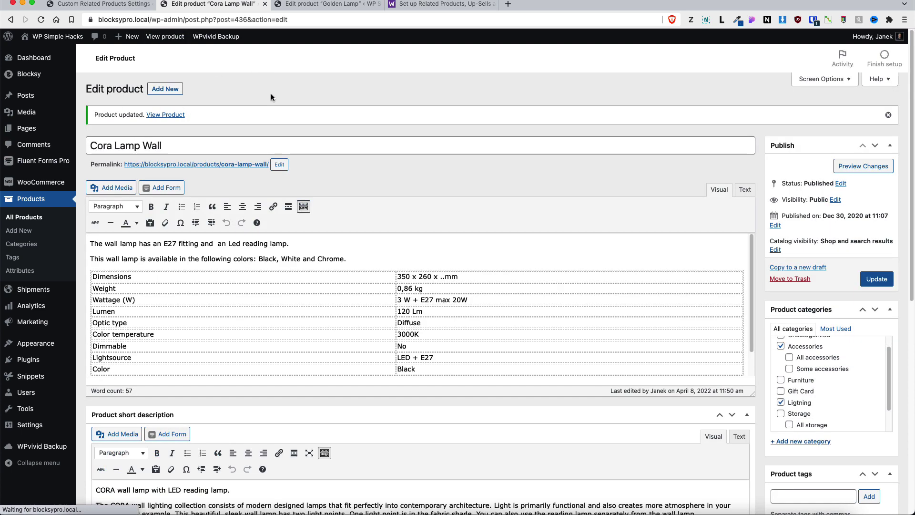
pyautogui.click(172, 36)
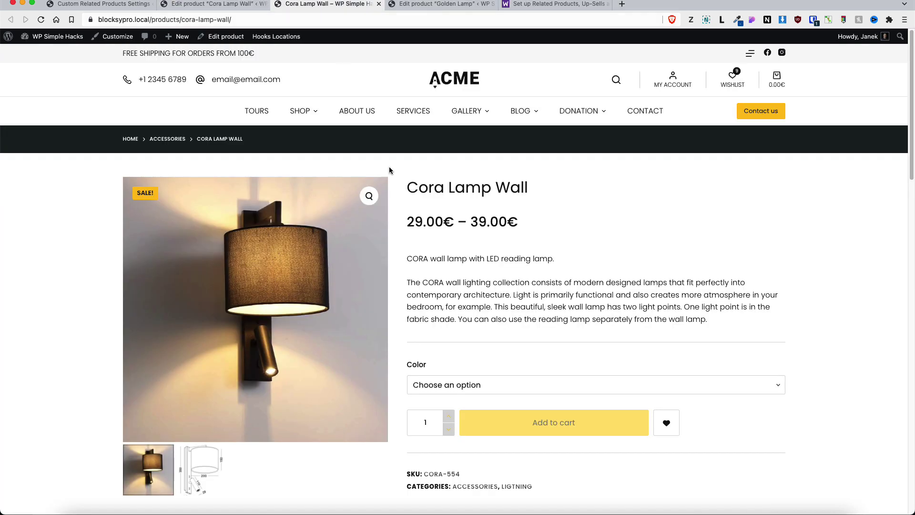
pyautogui.scroll(-15, 538, 256)
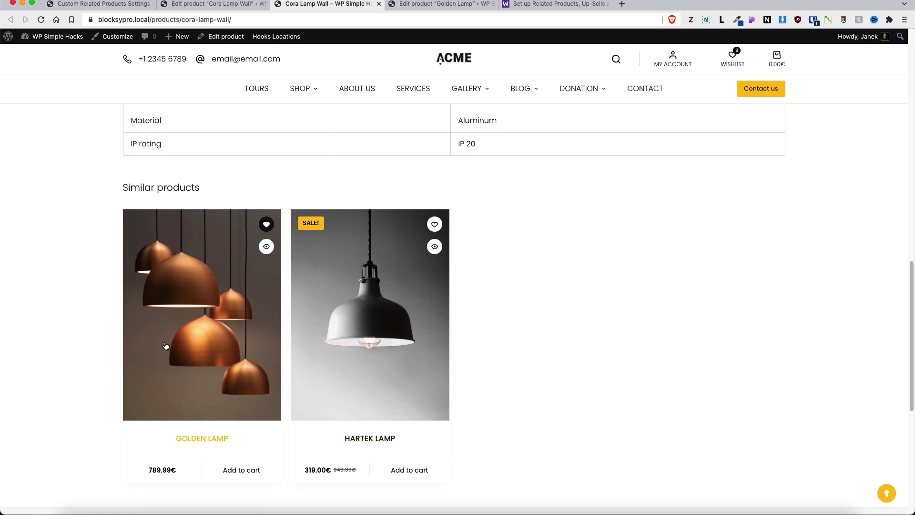
pyautogui.scroll(-2, 645, 286)
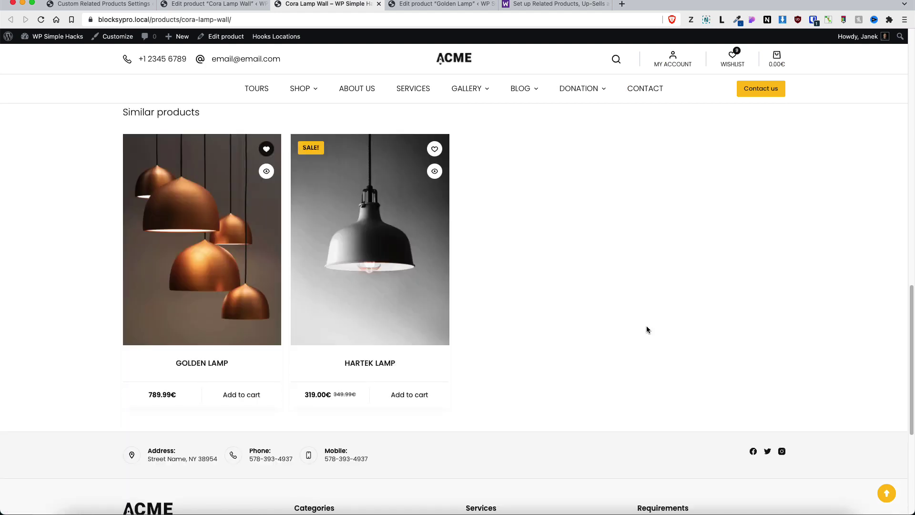